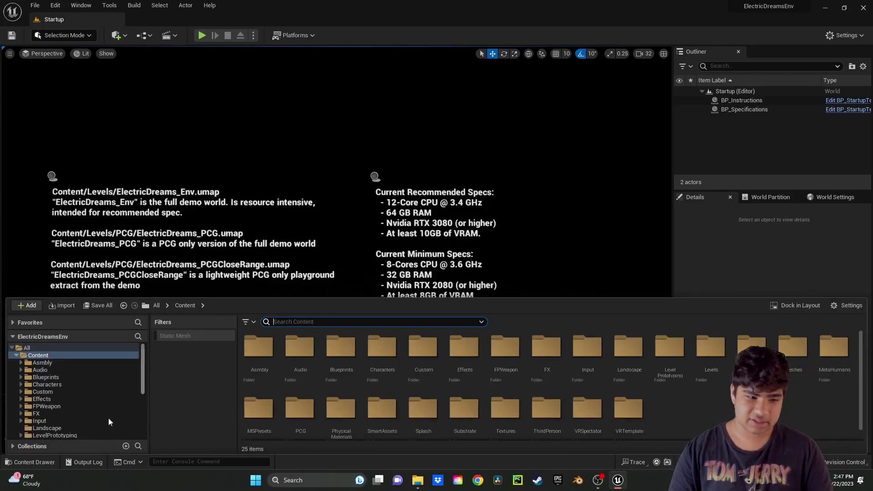
- Open the ElectricDreams_PCGDitchAssembly level from the Levels/PCG/Breakdown_Levels folder
{"action": "left_click", "coordinate": [34, 462]}
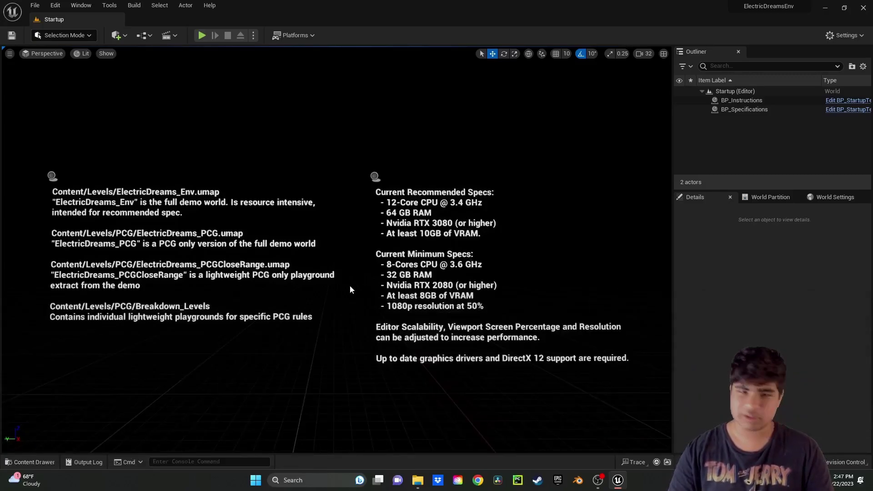
{"action": "key", "text": "ctrl+space"}
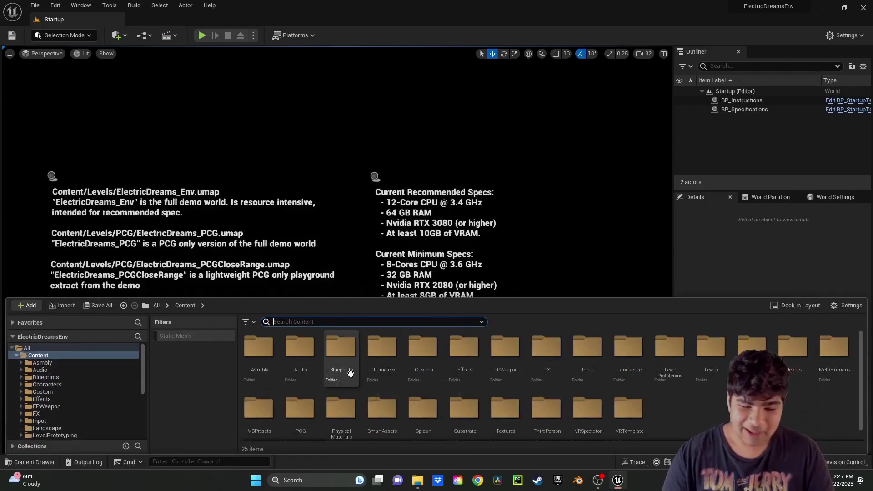
{"action": "double_click", "coordinate": [707, 356]}
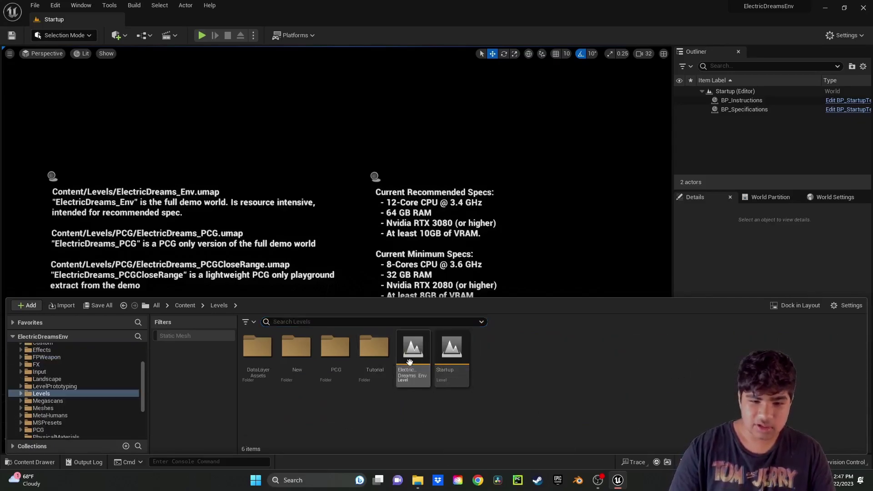
{"action": "mouse_move", "coordinate": [414, 362]}
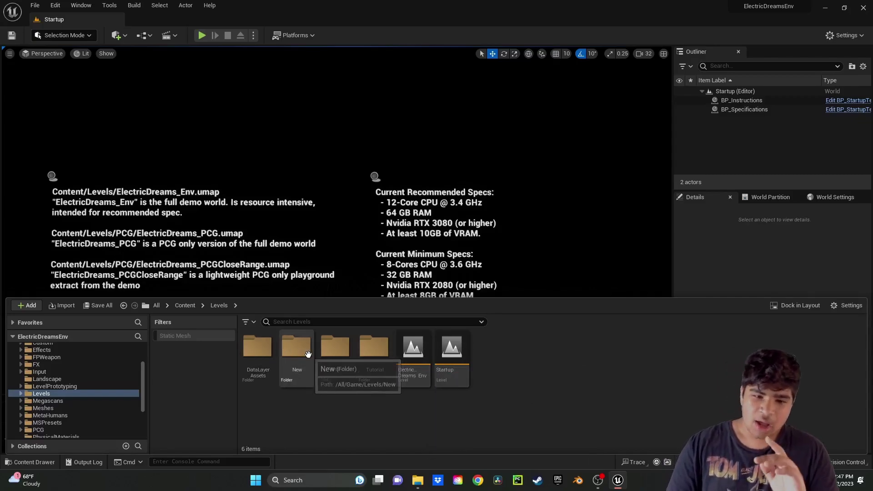
{"action": "double_click", "coordinate": [322, 357]}
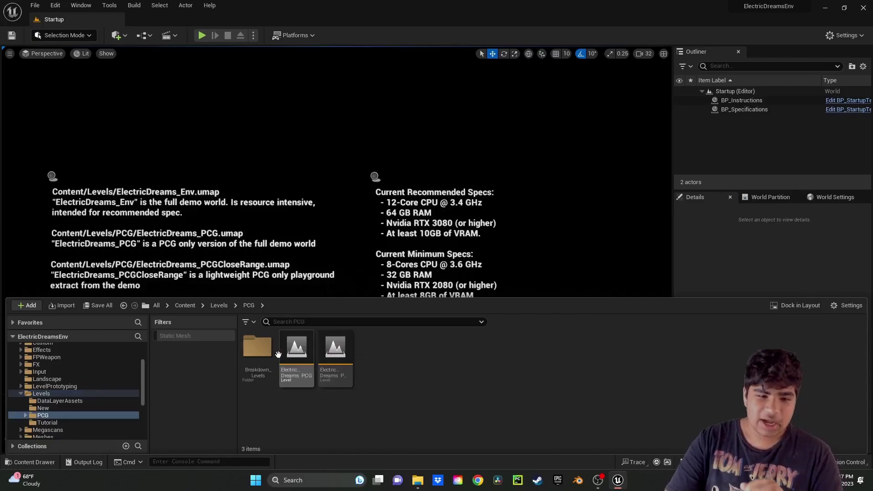
{"action": "double_click", "coordinate": [259, 352]}
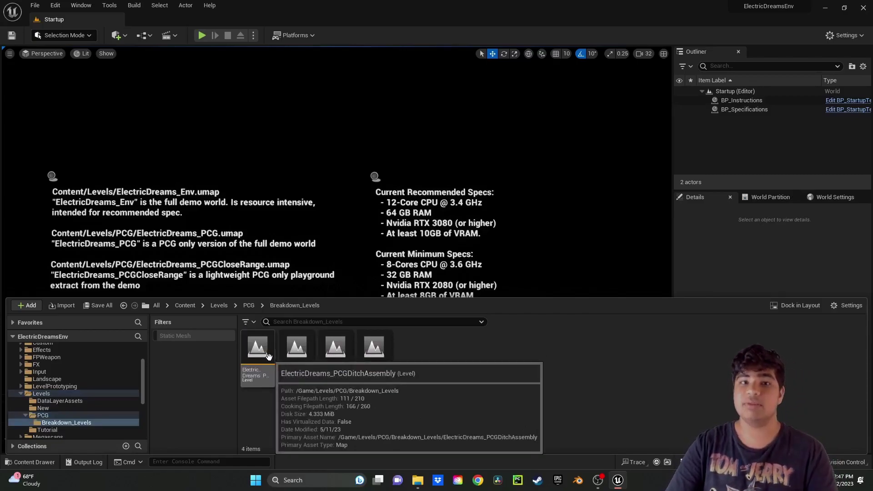
{"action": "double_click", "coordinate": [269, 356]}
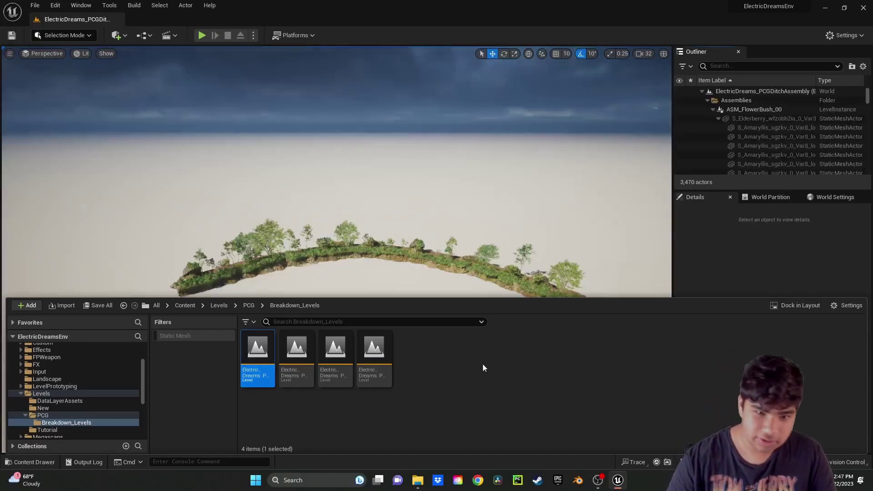
- Set the viewport camera speed to 1 for flying around the level
{"action": "right_click_drag", "start_coordinate": [473, 282], "coordinate": [486, 298]}
{"action": "key", "text": "s"}
{"action": "left_click", "coordinate": [642, 55]}
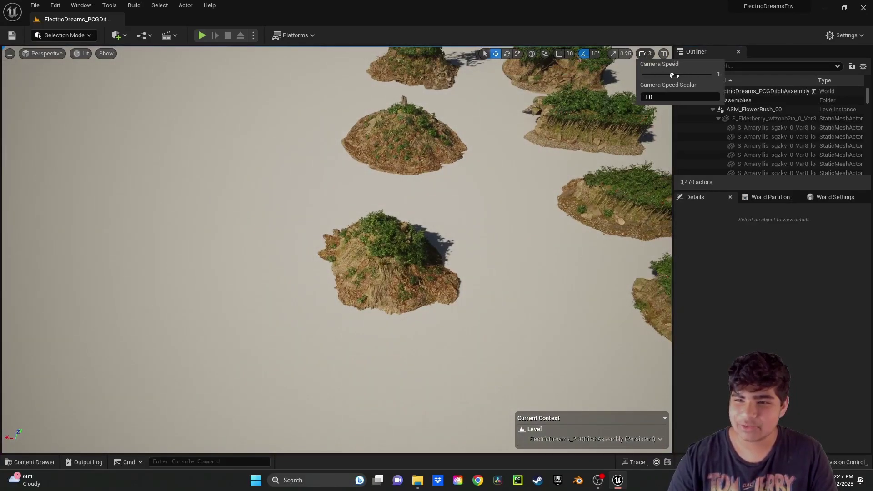
- Fly among the standalone embankment assemblies and examine their rocks, roots and foliage up close
{"action": "right_click_drag", "start_coordinate": [557, 235], "coordinate": [220, 236]}
{"action": "key", "text": "w"}
{"action": "key", "text": "s"}
{"action": "key", "text": "a"}
{"action": "key", "text": "d"}
{"action": "key", "text": "d"}
{"action": "key", "text": "a"}
{"action": "key", "text": "d"}
{"action": "key", "text": "d"}
{"action": "key", "text": "w"}
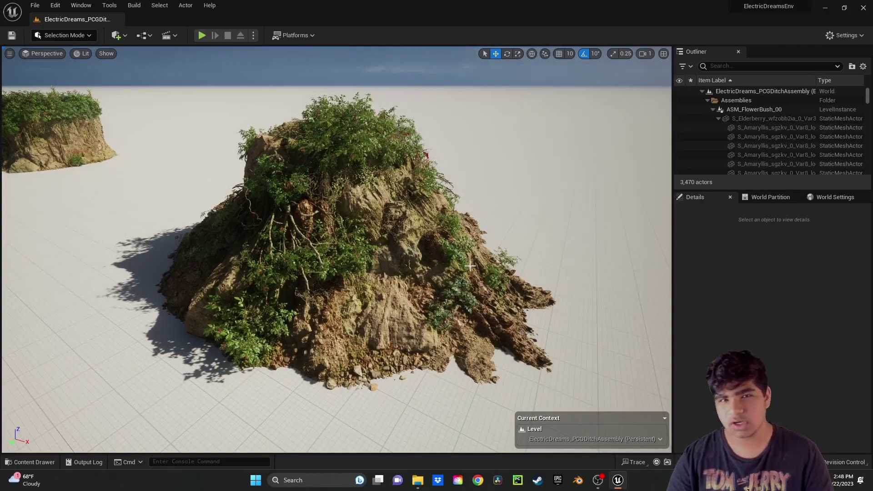
{"action": "key", "text": "d"}
- Select the ASM_RiverEmbankment_02A level instance and open it for editing
{"action": "right_click_drag", "start_coordinate": [505, 197], "coordinate": [309, 246]}
{"action": "key", "text": "s"}
{"action": "right_click_drag", "start_coordinate": [385, 222], "coordinate": [359, 224]}
{"action": "left_click", "coordinate": [384, 221]}
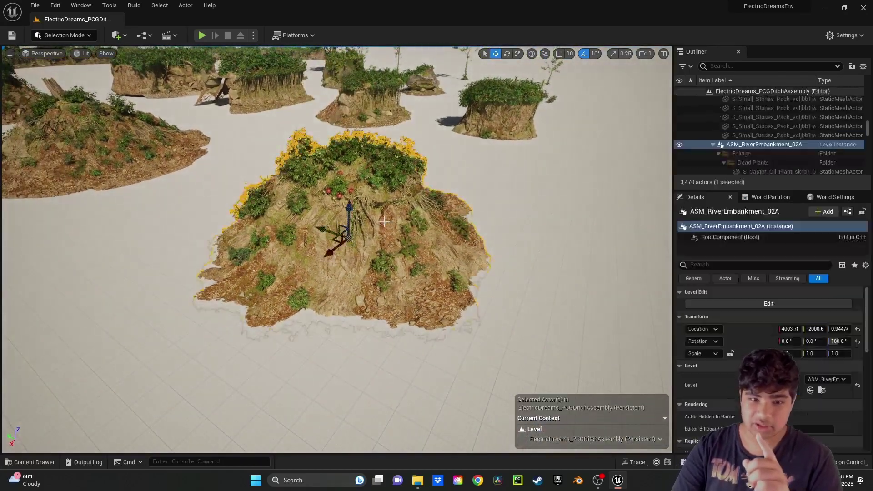
{"action": "right_click", "coordinate": [388, 222]}
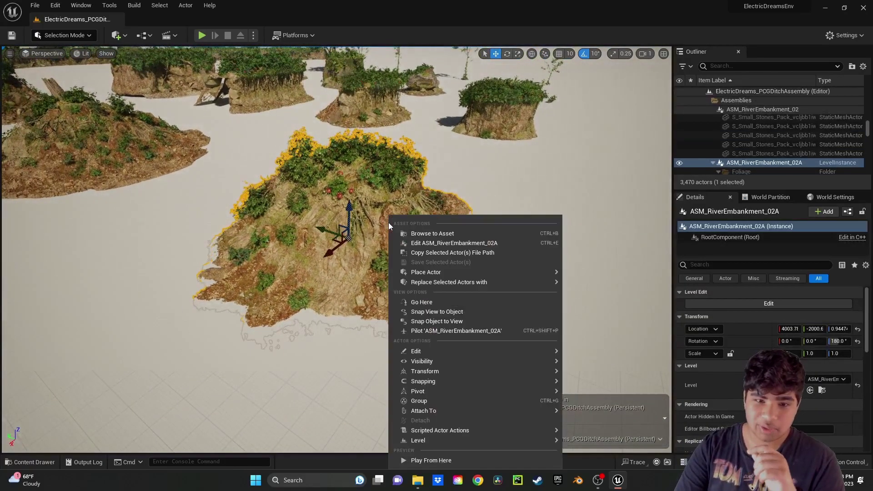
{"action": "left_click", "coordinate": [423, 245]}
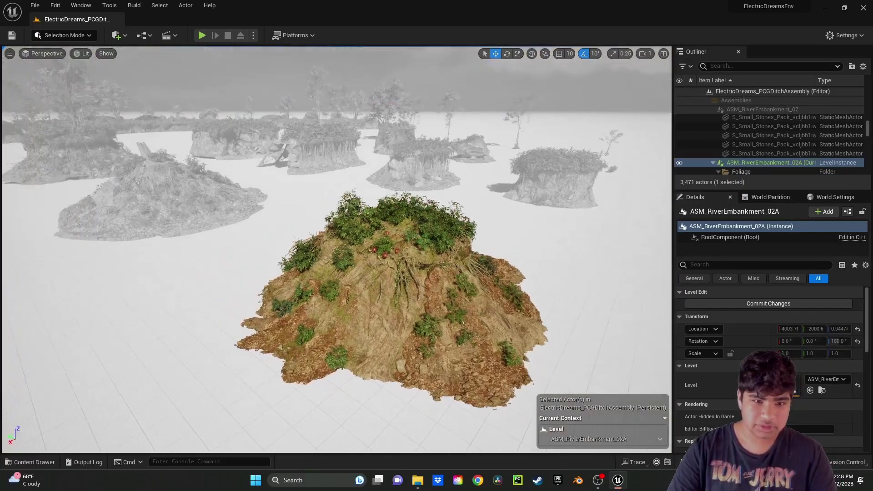
- Inspect the individual fern, ground and sandstone cliff meshes that make up ASM_RiverEmbankment_02A
{"action": "key", "text": "w"}
{"action": "right_click_drag", "start_coordinate": [422, 246], "coordinate": [408, 248]}
{"action": "key", "text": "d"}
{"action": "key", "text": "s"}
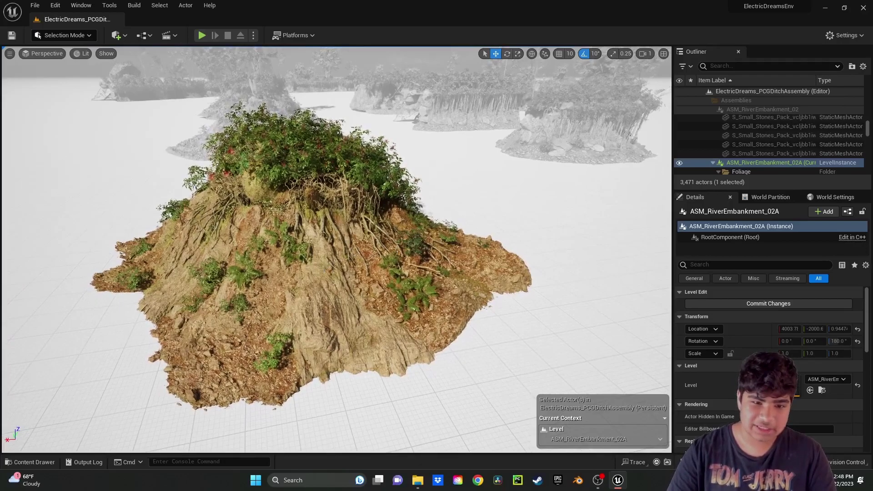
{"action": "left_click", "coordinate": [276, 298]}
{"action": "left_click", "coordinate": [418, 306]}
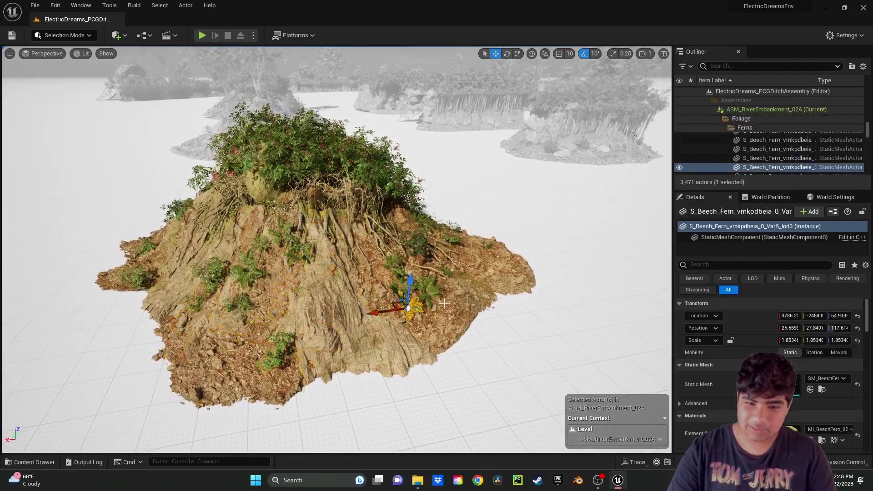
{"action": "left_click", "coordinate": [497, 268]}
{"action": "right_click_drag", "start_coordinate": [496, 268], "coordinate": [523, 275]}
{"action": "key", "text": "a"}
{"action": "left_click", "coordinate": [358, 280]}
{"action": "left_click", "coordinate": [330, 278]}
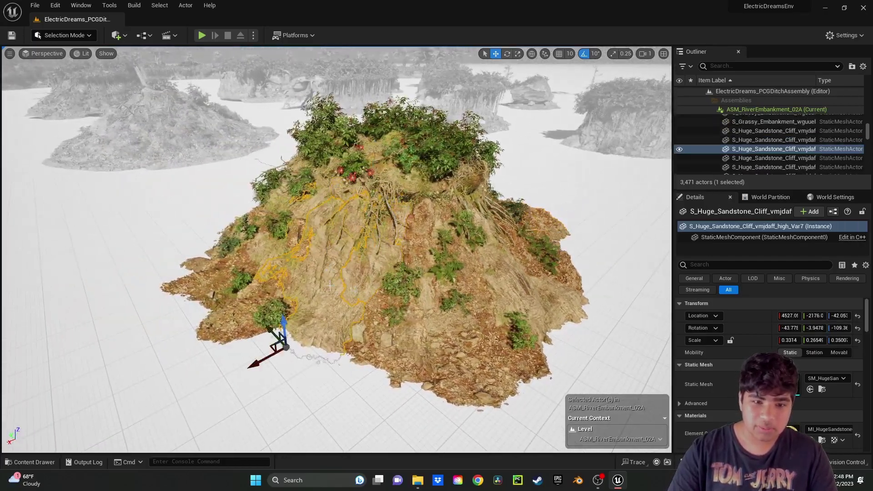
- Focus the view on an elderberry plant atop the embankment, and select a sandstone cliff mesh below it
{"action": "left_click", "coordinate": [435, 153]}
{"action": "key", "text": "f"}
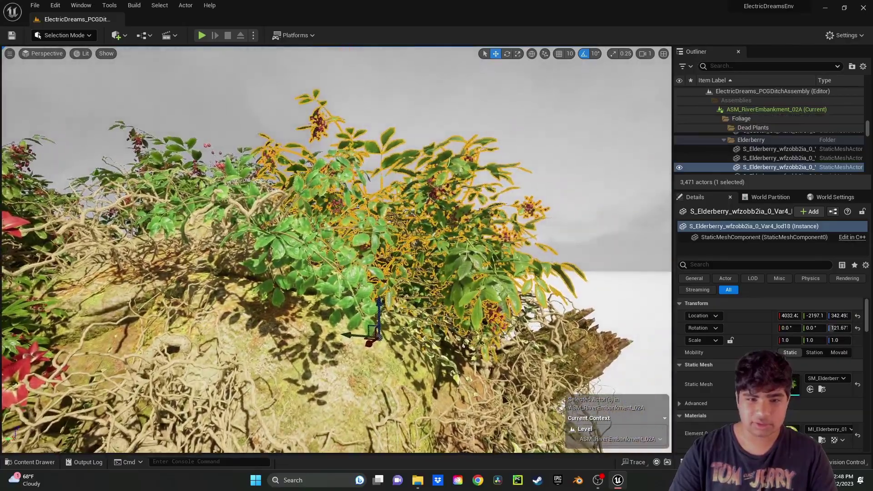
{"action": "key", "text": "s"}
{"action": "right_click_drag", "start_coordinate": [409, 254], "coordinate": [377, 294]}
{"action": "left_click", "coordinate": [365, 241]}
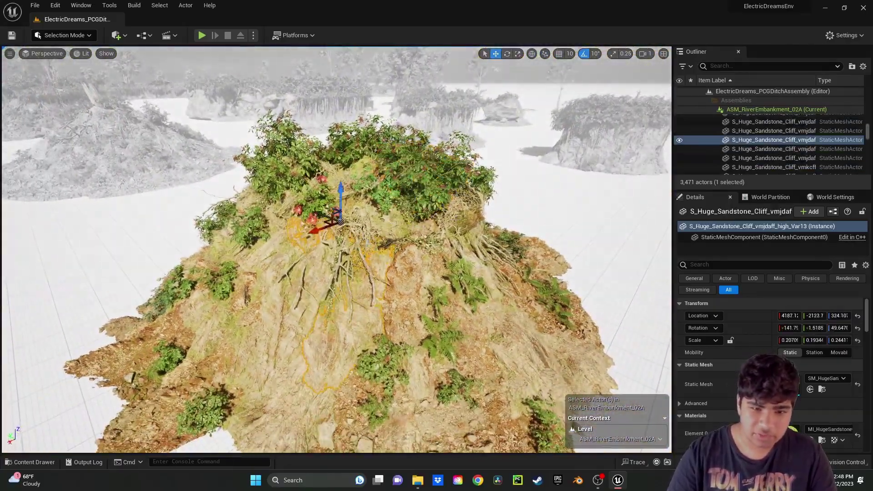
- Leave editing of the ASM_RiverEmbankment_02A level instance and return to the main level
{"action": "left_click", "coordinate": [472, 247]}
{"action": "key", "text": "s"}
{"action": "right_click_drag", "start_coordinate": [547, 262], "coordinate": [672, 218]}
{"action": "key", "text": "Escape"}
{"action": "key", "text": "Escape"}
- Examine the long curved ditch of trees and embankments, then select its PCGDemo_DitchBP actor and focus on it
{"action": "right_click_drag", "start_coordinate": [396, 286], "coordinate": [527, 348]}
{"action": "key", "text": "s"}
{"action": "key", "text": "s"}
{"action": "right_click_drag", "start_coordinate": [440, 181], "coordinate": [298, 402]}
{"action": "key", "text": "w"}
{"action": "right_click_drag", "start_coordinate": [383, 381], "coordinate": [328, 382]}
{"action": "key", "text": "w"}
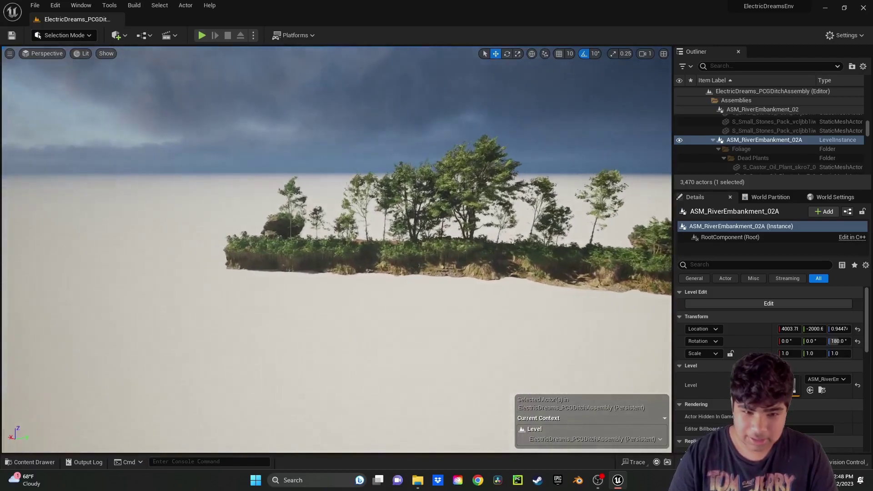
{"action": "right_click_drag", "start_coordinate": [359, 347], "coordinate": [395, 309]}
{"action": "mouse_move", "coordinate": [293, 265]}
{"action": "right_mouse_down"}
{"action": "mouse_move", "coordinate": [337, 264]}
{"action": "mouse_move", "coordinate": [287, 265]}
{"action": "right_mouse_up"}
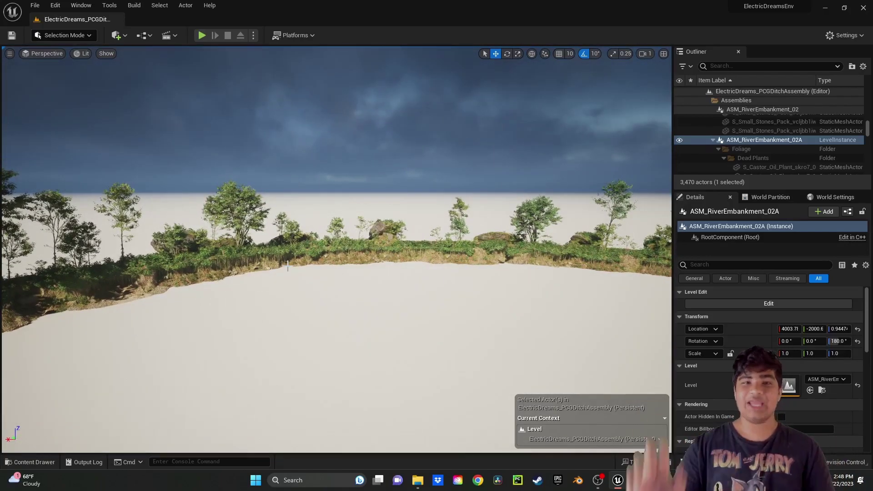
{"action": "left_click", "coordinate": [602, 265]}
{"action": "key", "text": "f"}
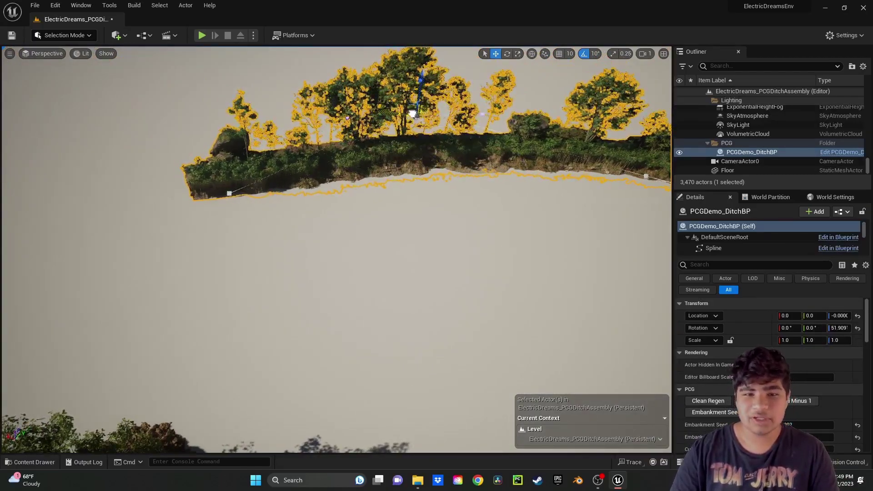
- Inspect the spline points that drive the PCGDemo_DitchBP ditch and compare it with the standalone embankment assemblies
{"action": "right_click_drag", "start_coordinate": [425, 171], "coordinate": [274, 89]}
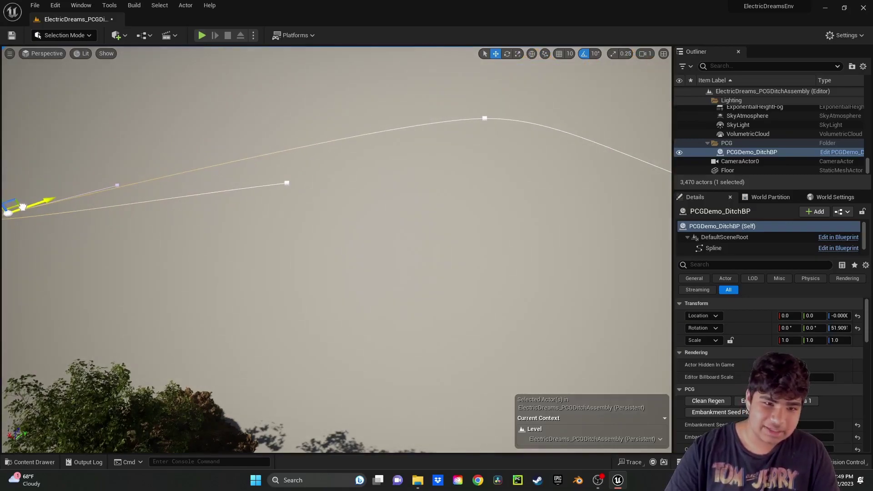
{"action": "right_click_drag", "start_coordinate": [86, 228], "coordinate": [61, 229]}
{"action": "right_click_drag", "start_coordinate": [377, 180], "coordinate": [422, 139]}
{"action": "right_click_drag", "start_coordinate": [336, 204], "coordinate": [472, 246]}
{"action": "right_click_drag", "start_coordinate": [400, 164], "coordinate": [355, 200]}
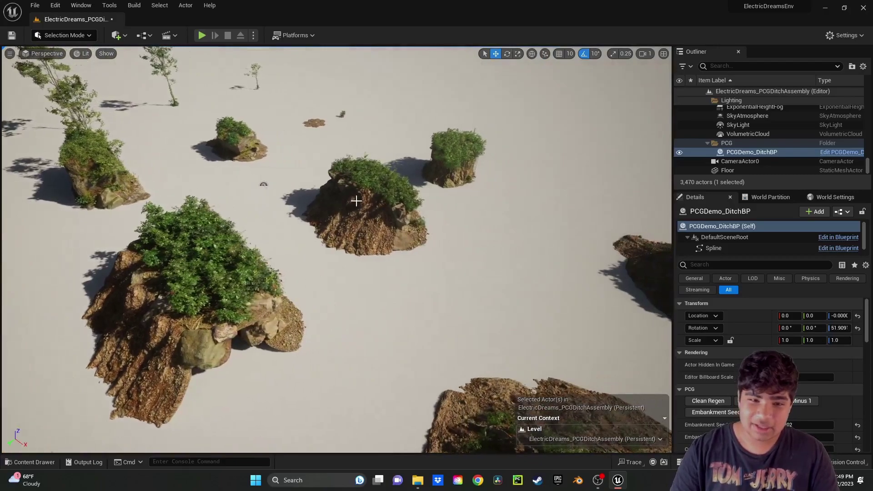
- Duplicate ASM_RiverEmbankment_01 and ASM_RiverEmbankment_02, placing the copies end to end to extend the embankment by hand
{"action": "left_click", "coordinate": [393, 223]}
{"action": "left_click_drag", "start_coordinate": [407, 221], "coordinate": [459, 254], "text": "alt"}
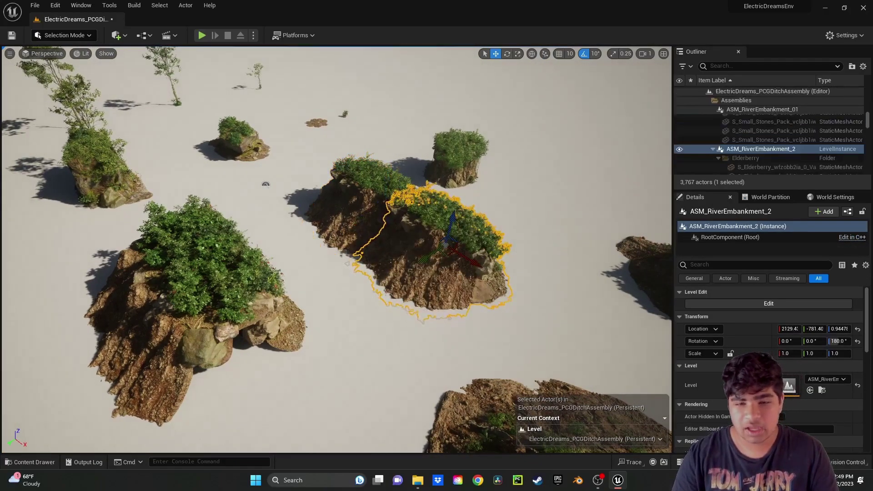
{"action": "left_click", "coordinate": [456, 162]}
{"action": "left_click_drag", "start_coordinate": [455, 204], "coordinate": [482, 216], "text": "alt"}
{"action": "left_click_drag", "start_coordinate": [527, 329], "coordinate": [527, 333], "text": "alt"}
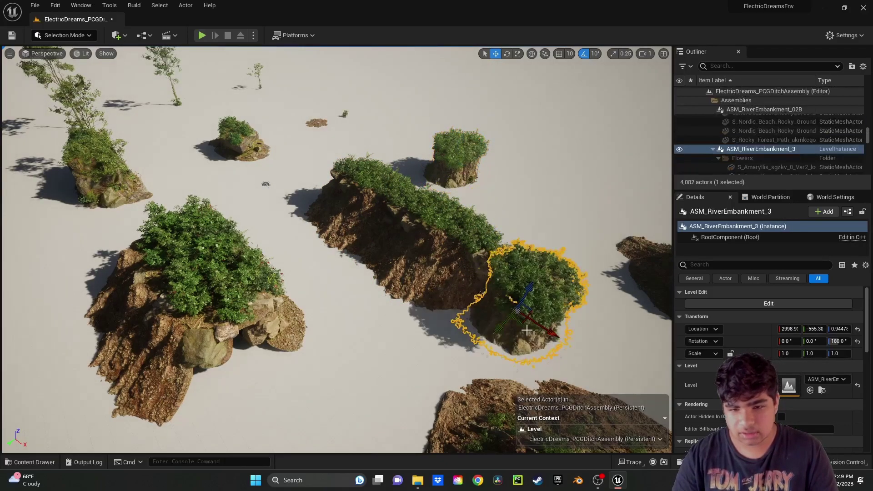
{"action": "right_click_drag", "start_coordinate": [507, 331], "coordinate": [637, 295]}
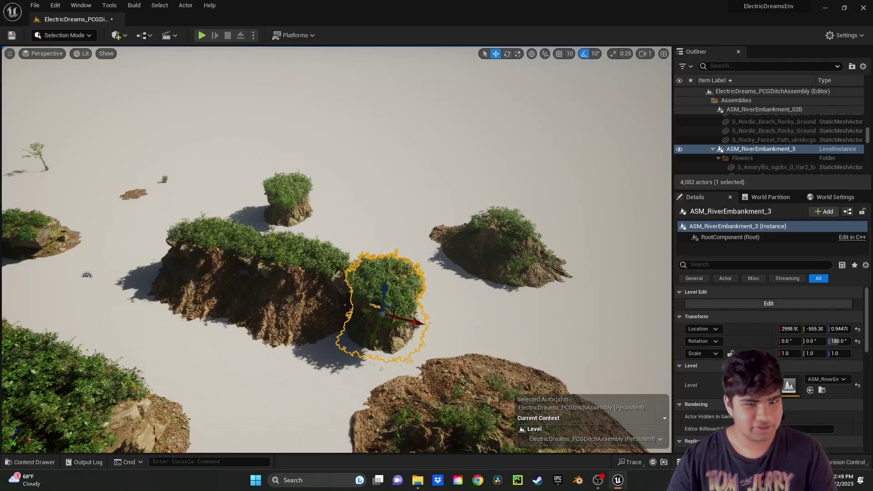
- Undo the duplication of both river embankment assemblies
{"action": "key", "text": "ctrl+z"}
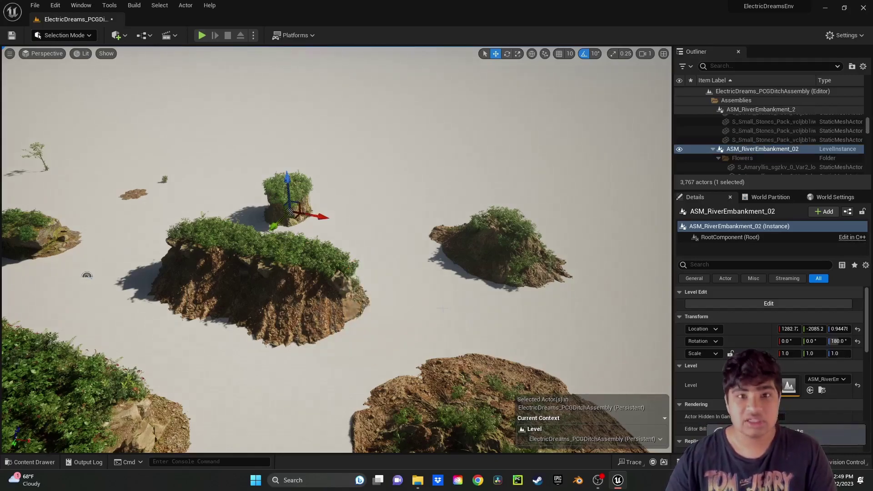
{"action": "key", "text": "ctrl+z"}
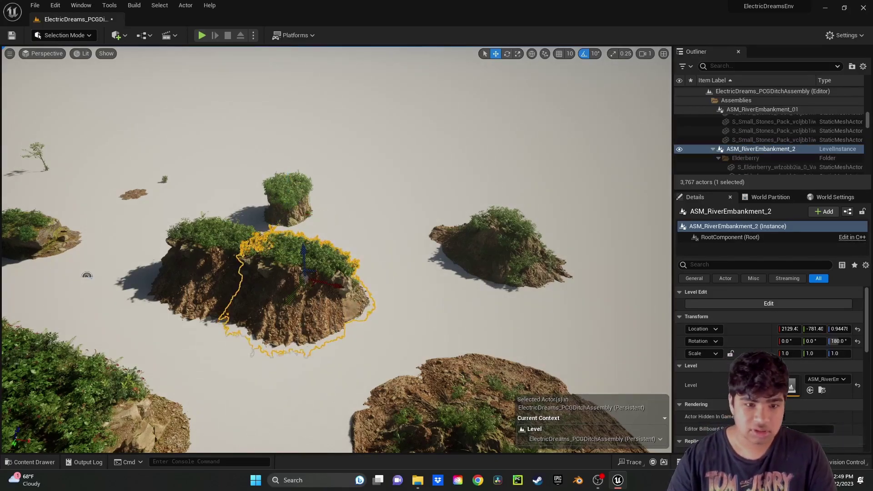
{"action": "key", "text": "ctrl+z"}
- Open the ElectricDreams_PCGLargeAssembly level from Breakdown_Levels without saving the changes to the ditch level
{"action": "right_click_drag", "start_coordinate": [336, 249], "coordinate": [136, 200]}
{"action": "right_click_drag", "start_coordinate": [439, 290], "coordinate": [409, 252]}
{"action": "key", "text": "s"}
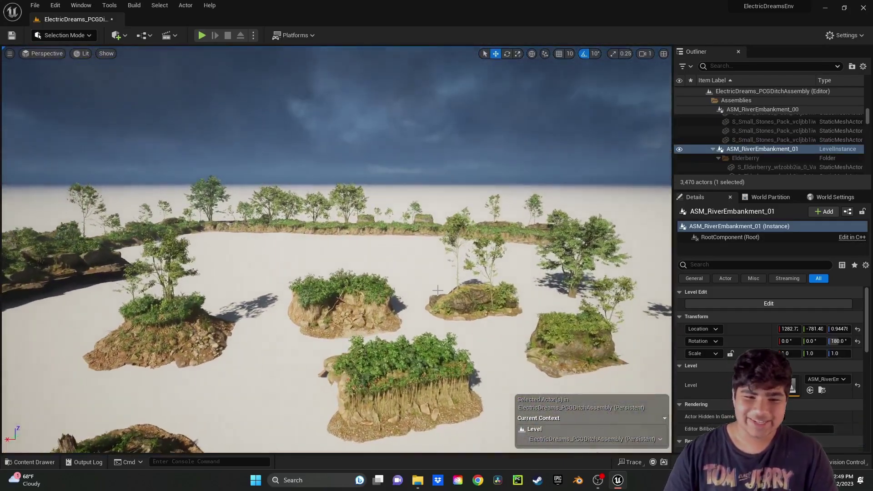
{"action": "right_click_drag", "start_coordinate": [438, 290], "coordinate": [404, 314]}
{"action": "key", "text": "ctrl+space"}
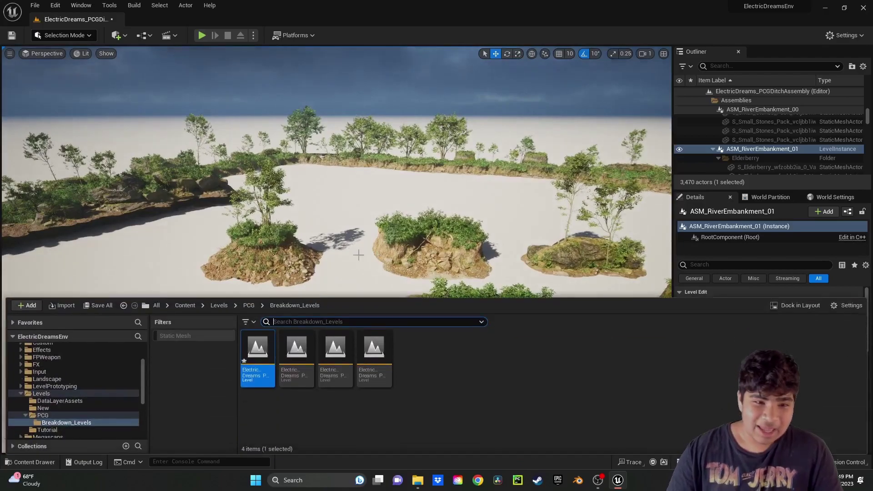
{"action": "mouse_move", "coordinate": [264, 352]}
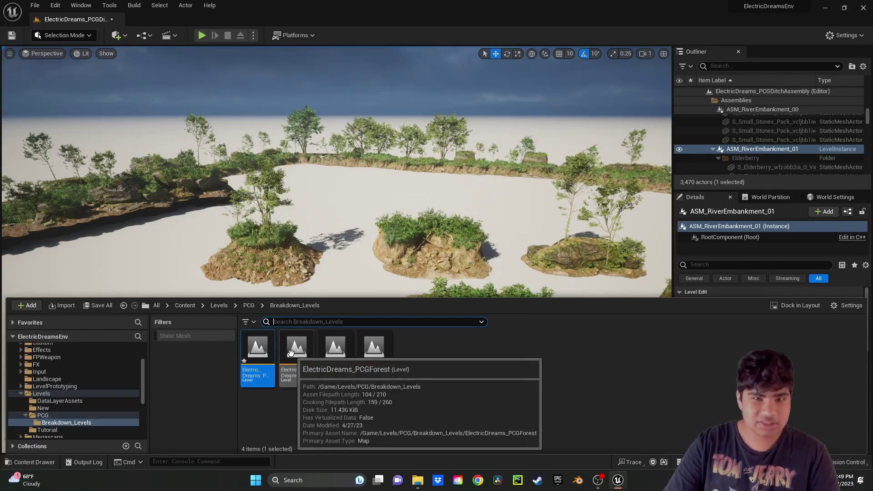
{"action": "double_click", "coordinate": [335, 351]}
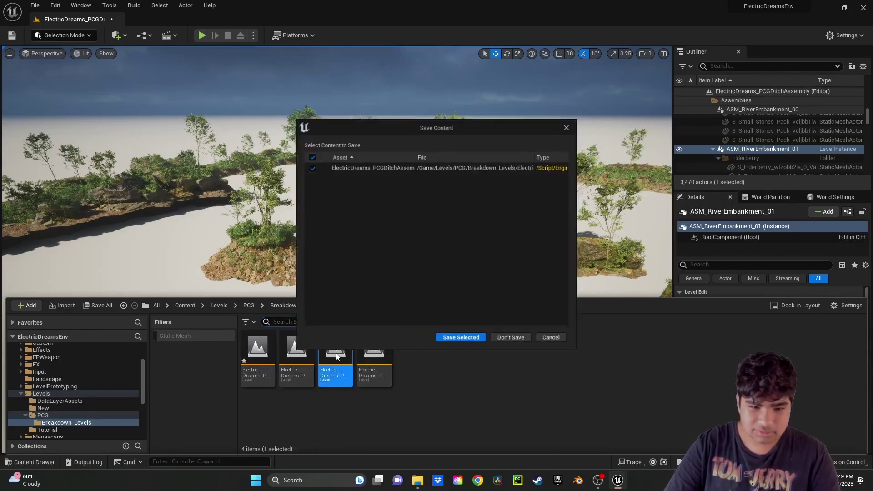
{"action": "left_click", "coordinate": [515, 342]}
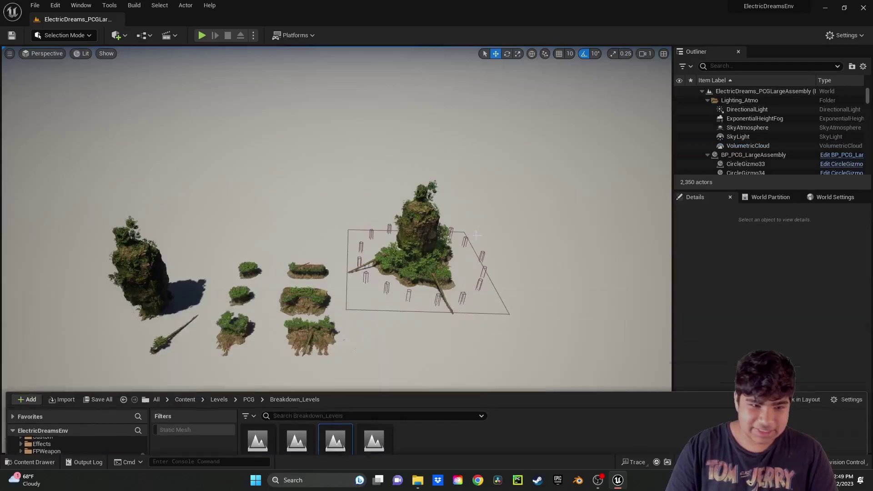
- Open the PL_LargeCliff_01b level instance for editing and select a European hornbeam mesh on the cliff
{"action": "right_click_drag", "start_coordinate": [441, 278], "coordinate": [380, 279]}
{"action": "key", "text": "w"}
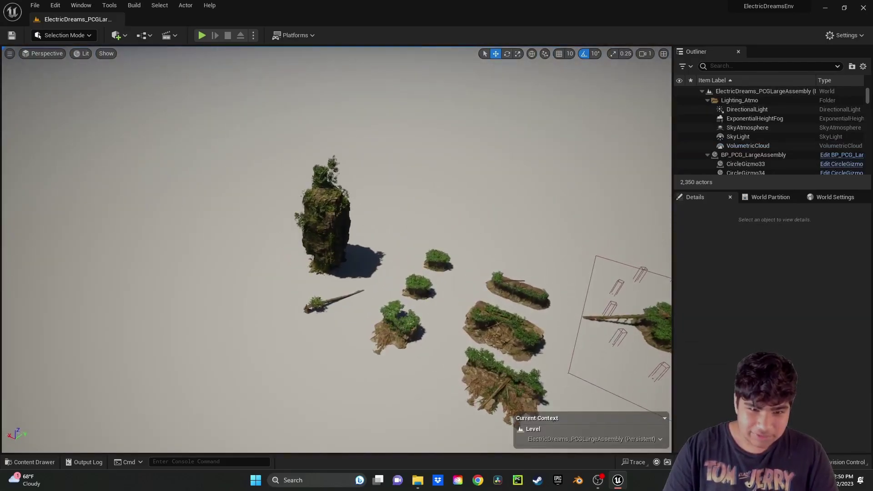
{"action": "right_click", "coordinate": [332, 217]}
{"action": "left_click", "coordinate": [370, 211]}
{"action": "right_click_drag", "start_coordinate": [324, 302], "coordinate": [386, 341]}
{"action": "key", "text": "w"}
{"action": "left_click", "coordinate": [222, 159]}
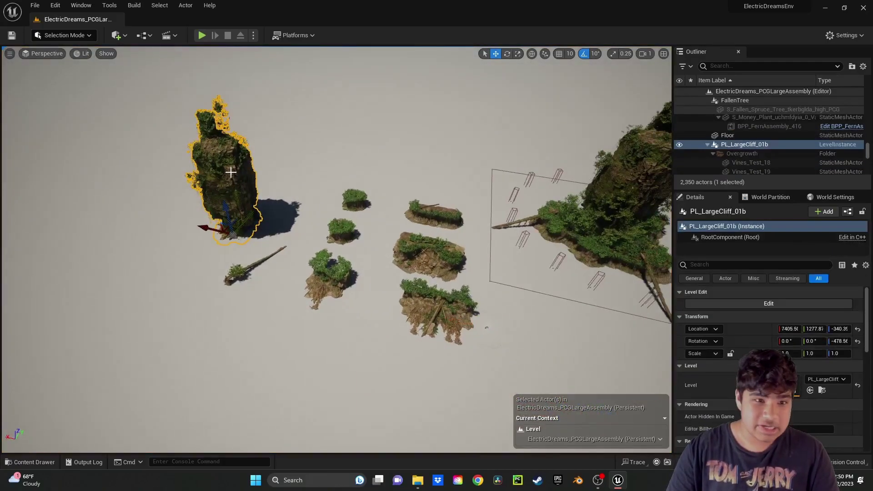
{"action": "right_click", "coordinate": [227, 172]}
{"action": "left_click", "coordinate": [266, 201]}
{"action": "left_click", "coordinate": [212, 170]}
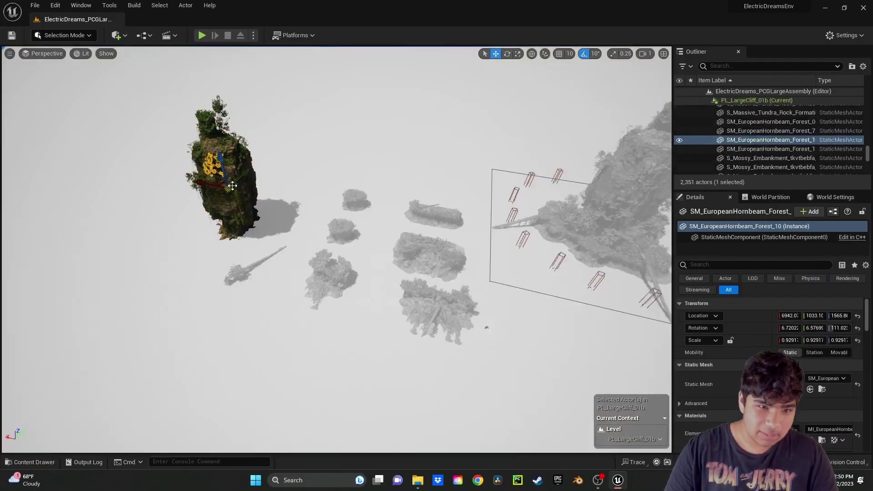
- Select a cliff rock mesh inside PL_LargeCliff_01b, and exit the level instance's editing mode
{"action": "left_click", "coordinate": [235, 150]}
{"action": "left_click", "coordinate": [242, 197]}
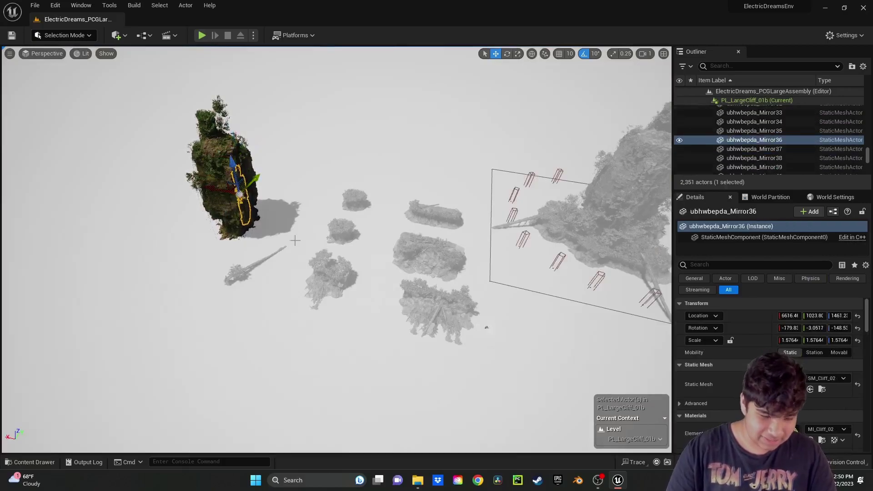
{"action": "key", "text": "Escape"}
{"action": "key", "text": "Escape"}
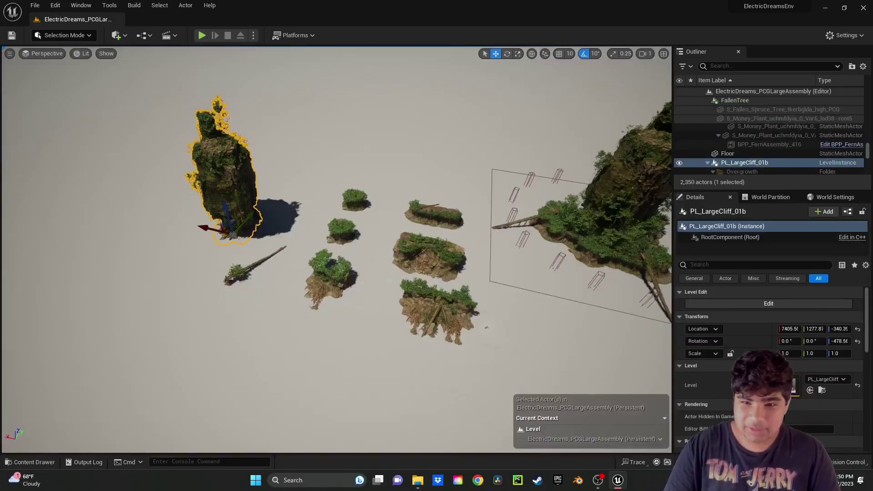
{"action": "right_click_drag", "start_coordinate": [390, 307], "coordinate": [473, 268]}
- Open LargeAssemblyGraph from the Content/PCG/Graphs/LargeAssembly folder
{"action": "key", "text": "ctrl+space"}
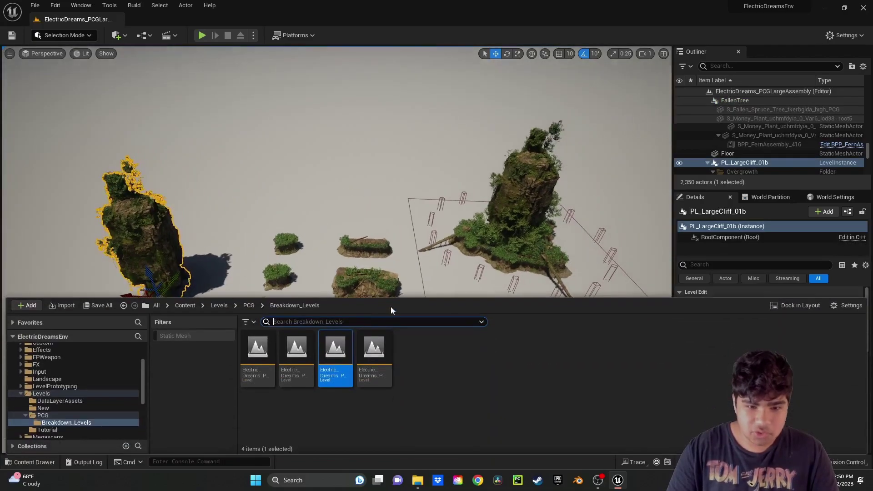
{"action": "left_click", "coordinate": [249, 305]}
{"action": "left_click", "coordinate": [184, 305]}
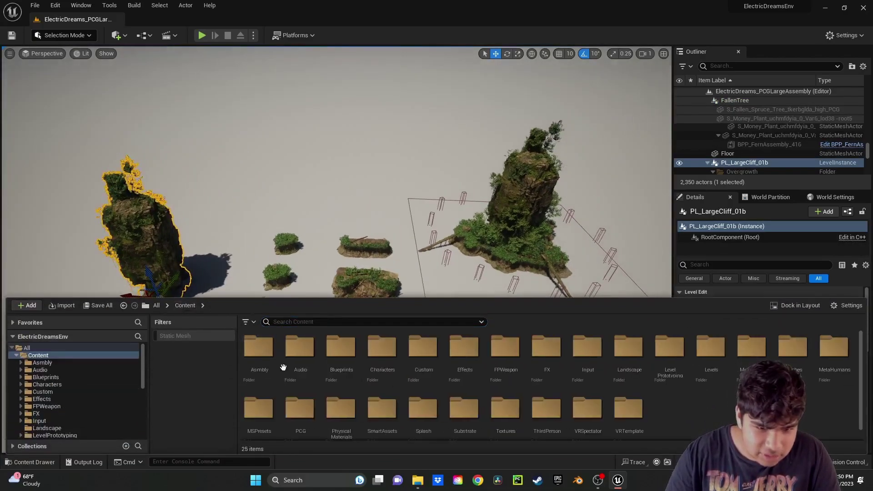
{"action": "double_click", "coordinate": [300, 412]}
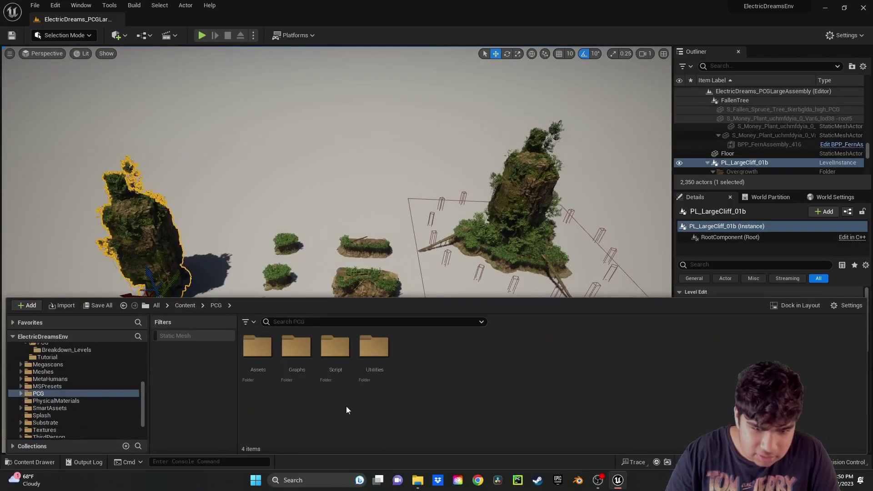
{"action": "double_click", "coordinate": [296, 357]}
{"action": "double_click", "coordinate": [414, 358]}
{"action": "double_click", "coordinate": [256, 349]}
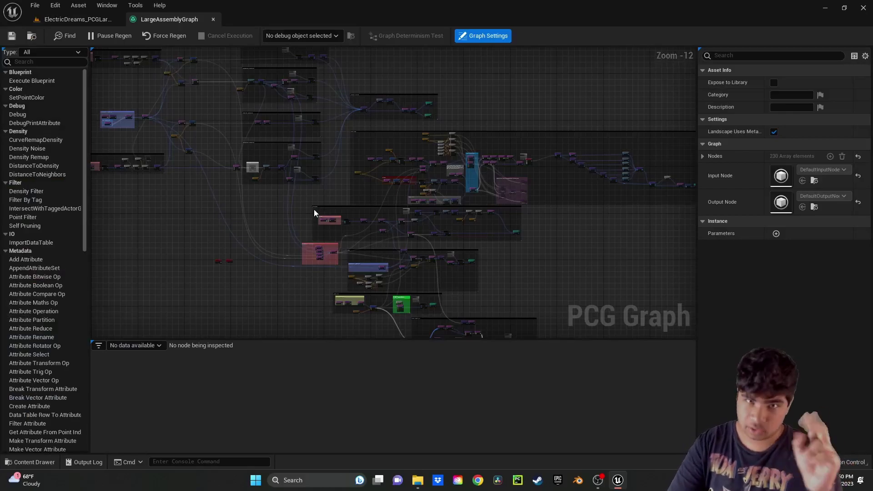
- Return to the ElectricDreams_PCGLargeAssembly level and examine the generated cliff assembly from several sides
{"action": "left_click", "coordinate": [74, 20]}
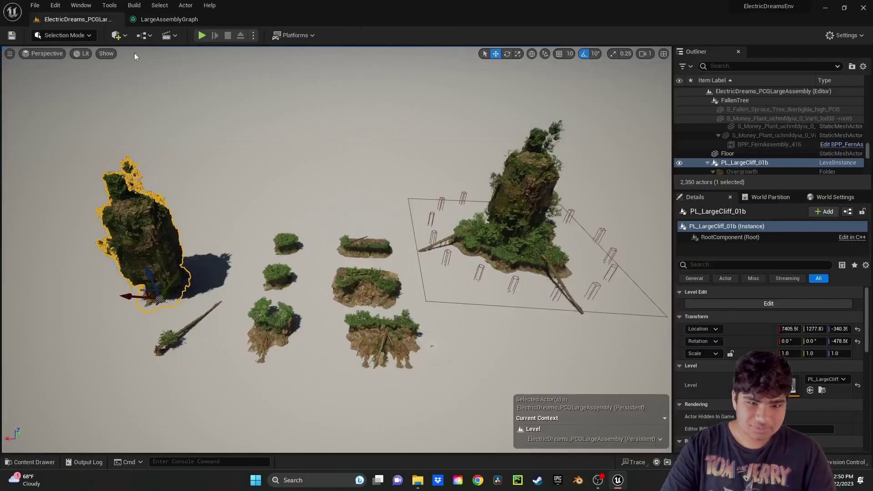
{"action": "left_click", "coordinate": [489, 215]}
{"action": "right_click_drag", "start_coordinate": [489, 215], "coordinate": [548, 175]}
{"action": "key", "text": "w"}
{"action": "key", "text": "d"}
{"action": "right_click_drag", "start_coordinate": [474, 181], "coordinate": [614, 209]}
{"action": "key", "text": "a"}
{"action": "key", "text": "s"}
{"action": "key", "text": "a"}
{"action": "right_click_drag", "start_coordinate": [474, 210], "coordinate": [460, 213]}
- Try moving a spline point of BP_PCG_LargeAssembly to reshape the cliff assembly, and undo the move
{"action": "left_click", "coordinate": [392, 284]}
{"action": "right_click_drag", "start_coordinate": [392, 284], "coordinate": [310, 298]}
{"action": "key", "text": "d"}
{"action": "left_click", "coordinate": [488, 269]}
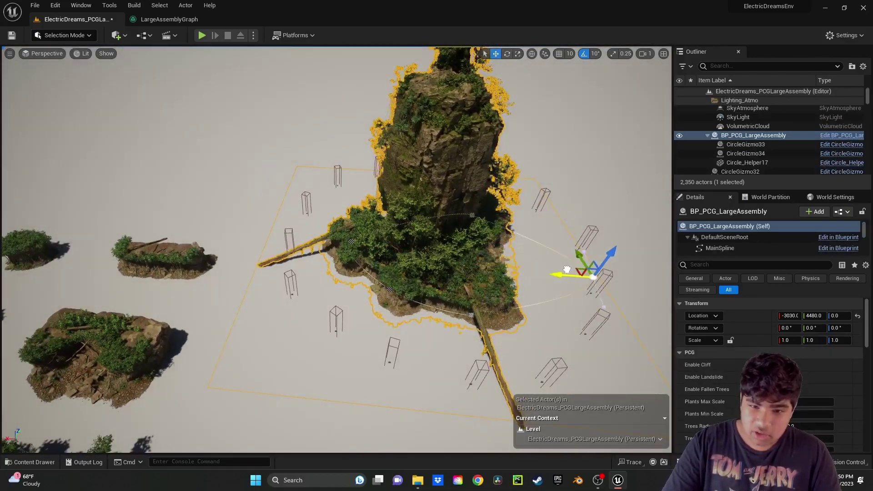
{"action": "left_click_drag", "start_coordinate": [566, 269], "coordinate": [568, 269]}
{"action": "right_click_drag", "start_coordinate": [568, 269], "coordinate": [659, 269]}
{"action": "key", "text": "w"}
{"action": "right_click_drag", "start_coordinate": [458, 313], "coordinate": [459, 313]}
{"action": "key", "text": "d"}
{"action": "key", "text": "ctrl+z"}
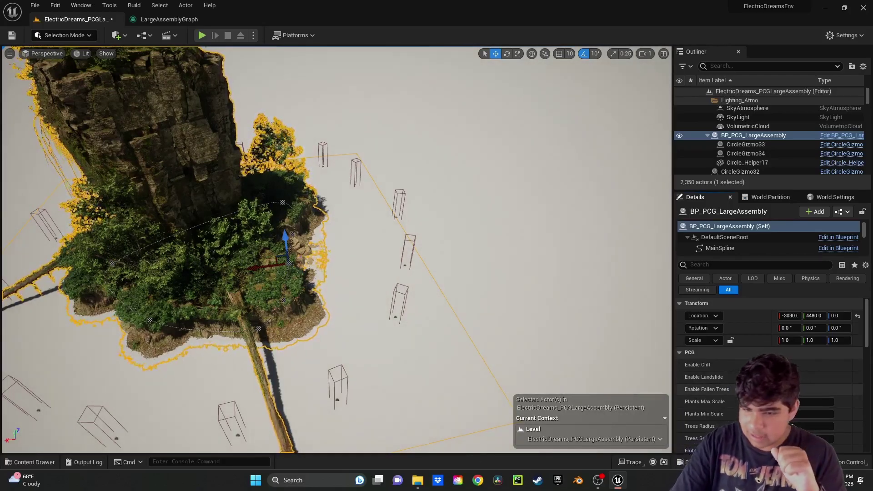
{"action": "right_click_drag", "start_coordinate": [360, 215], "coordinate": [305, 222]}
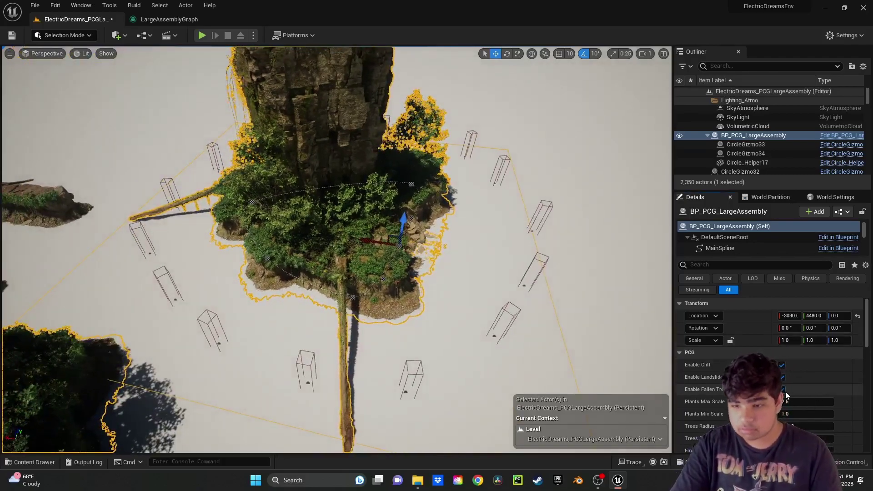
- Switch Enable Fallen Trees off and on for BP_PCG_LargeAssembly, undo the last switch, and select the floor
{"action": "left_click", "coordinate": [782, 390]}
{"action": "left_click", "coordinate": [783, 390]}
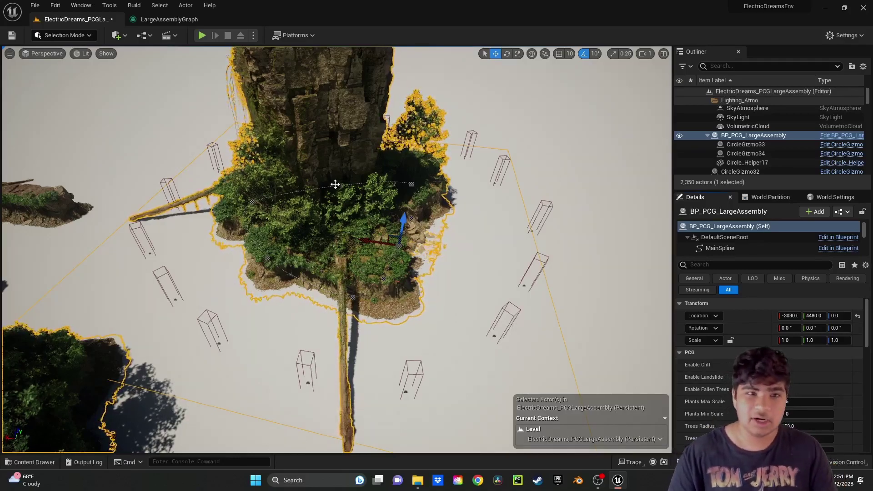
{"action": "key", "text": "ctrl+z"}
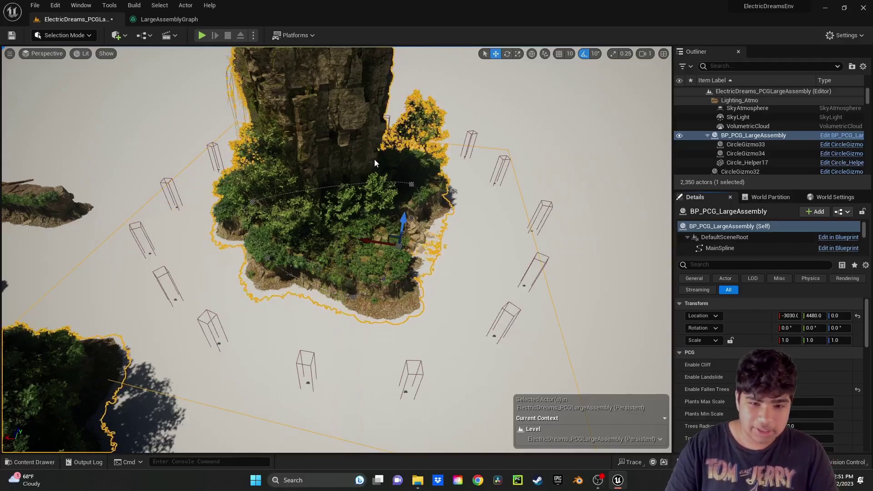
{"action": "left_click", "coordinate": [468, 235]}
- Open the ElectricDreams_PCGSplineExample level from Levels/PCG/Breakdown_Levels without saving the changes to the large assembly level
{"action": "key", "text": "ctrl+space"}
{"action": "key", "text": "ctrl+space"}
{"action": "key", "text": "ctrl+space"}
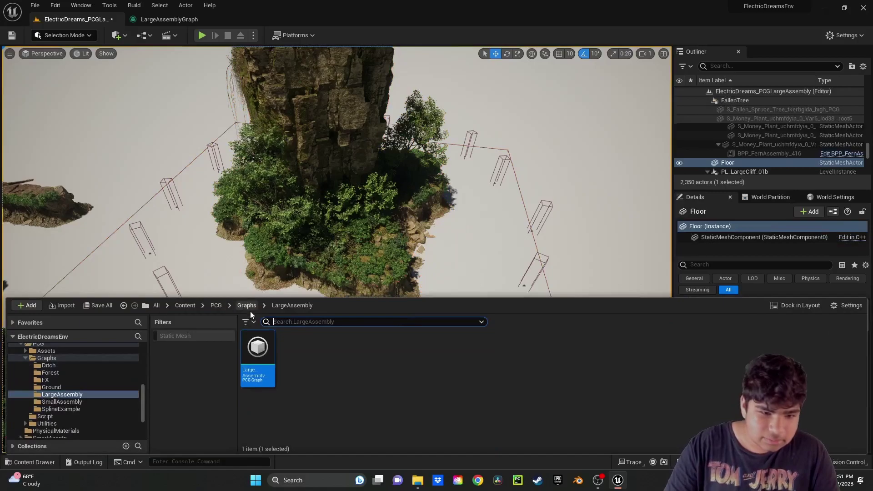
{"action": "left_click", "coordinate": [191, 307]}
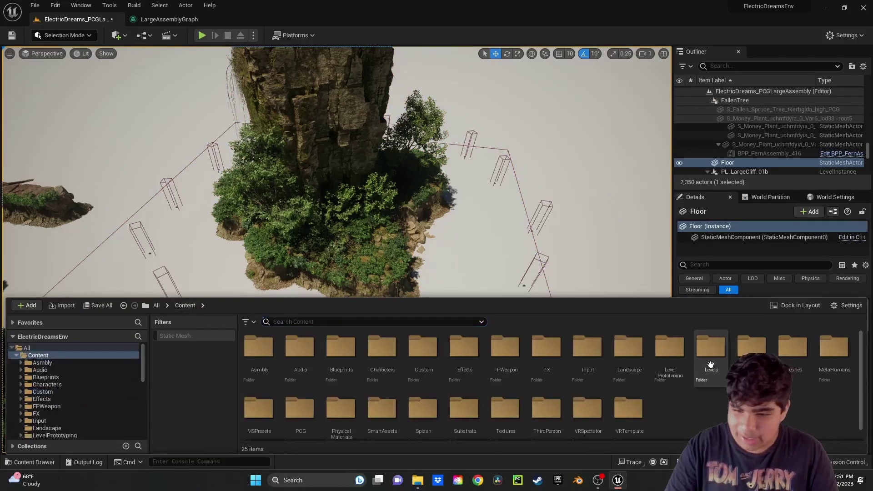
{"action": "double_click", "coordinate": [669, 357]}
{"action": "double_click", "coordinate": [338, 359]}
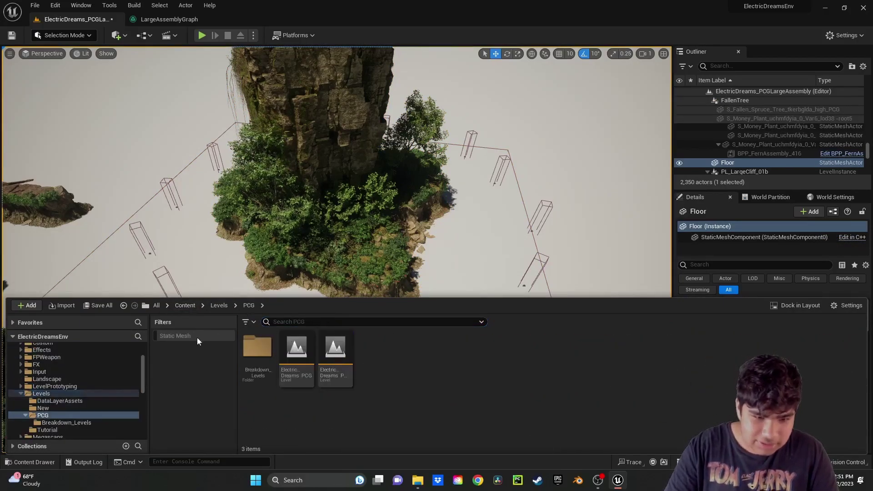
{"action": "double_click", "coordinate": [246, 345]}
{"action": "double_click", "coordinate": [375, 352]}
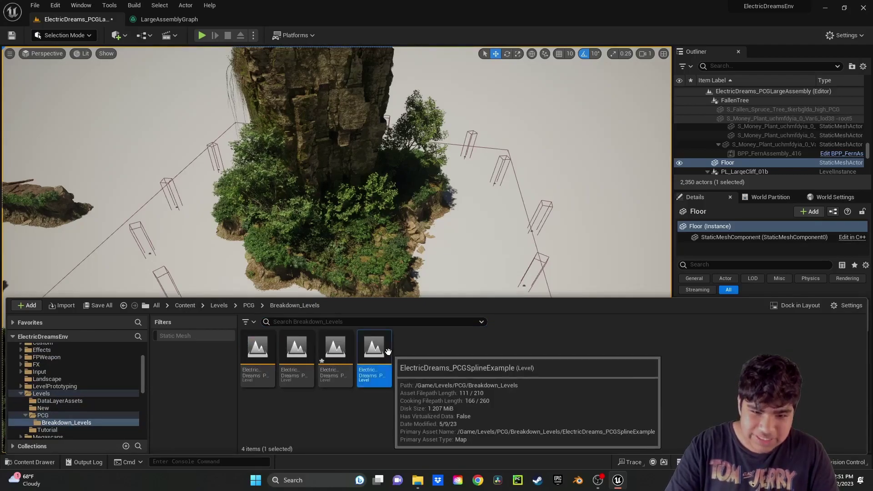
{"action": "left_click", "coordinate": [521, 341]}
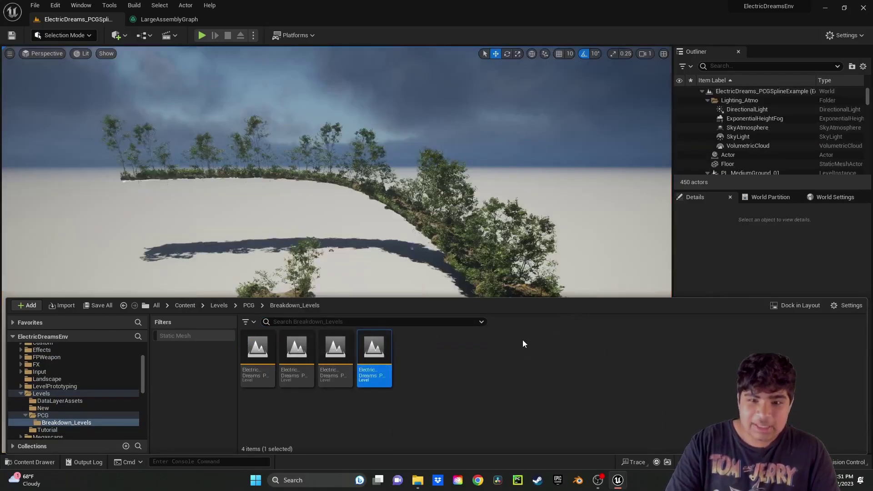
- Examine the tree-covered embankment generated along the spline, and select its PCG actor
{"action": "key", "text": "w"}
{"action": "right_click_drag", "start_coordinate": [337, 249], "coordinate": [370, 225]}
{"action": "key", "text": "w"}
{"action": "key", "text": "s"}
{"action": "key", "text": "w"}
{"action": "key", "text": "w"}
{"action": "right_click_drag", "start_coordinate": [473, 131], "coordinate": [482, 186]}
{"action": "key", "text": "s"}
{"action": "left_click", "coordinate": [473, 173]}
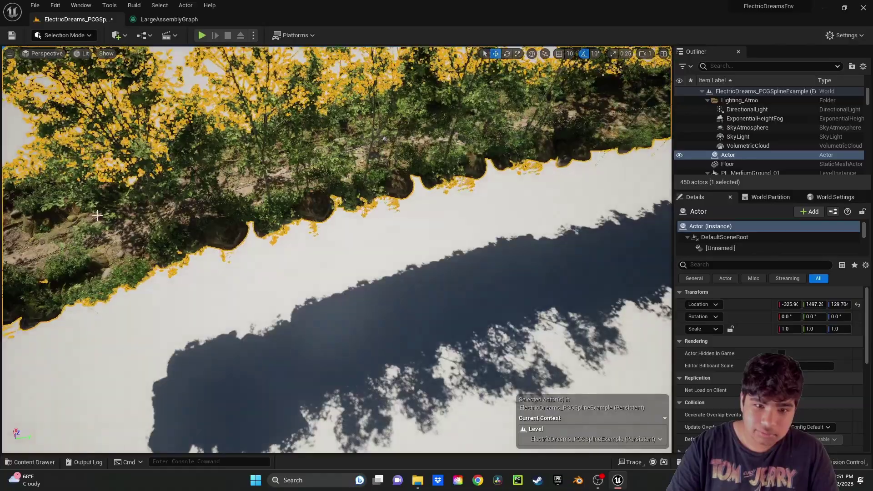
{"action": "right_click_drag", "start_coordinate": [172, 201], "coordinate": [204, 195]}
- Open the Levels/Tutorial content folder
{"action": "key", "text": "ctrl+space"}
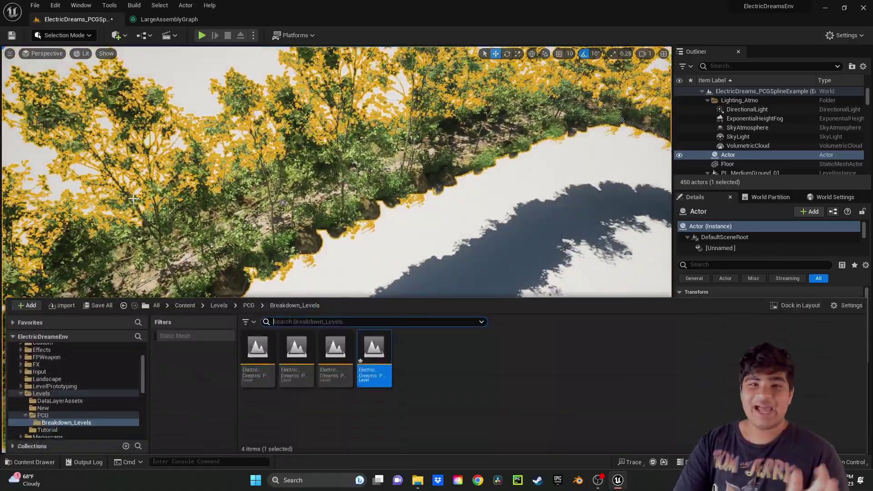
{"action": "left_click", "coordinate": [219, 304]}
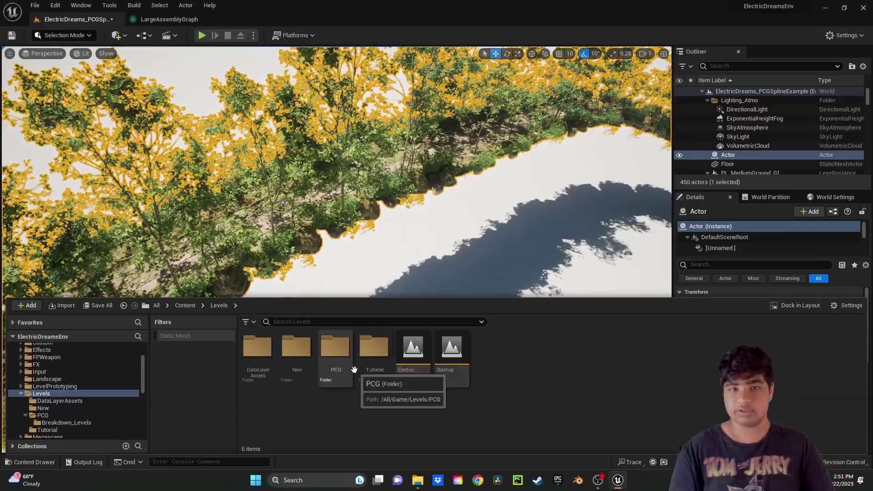
{"action": "double_click", "coordinate": [380, 352]}
{"action": "right_click", "coordinate": [374, 371]}
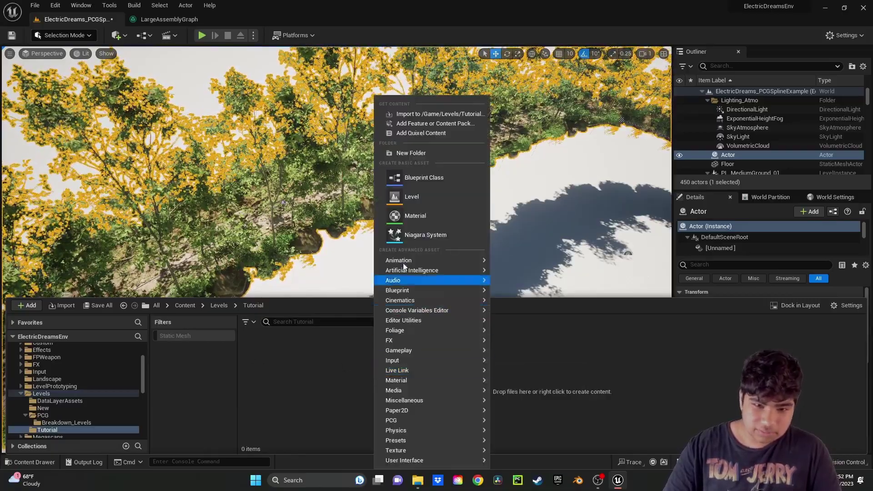
{"action": "key", "text": "Escape"}
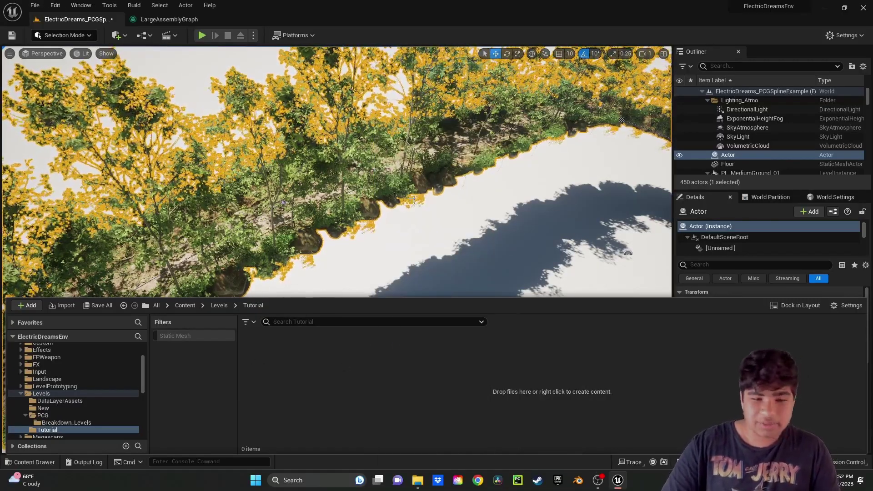
- Create a new level from the Open World template without saving the changes to ElectricDreams_PCGSplineExample
{"action": "left_click", "coordinate": [35, 5]}
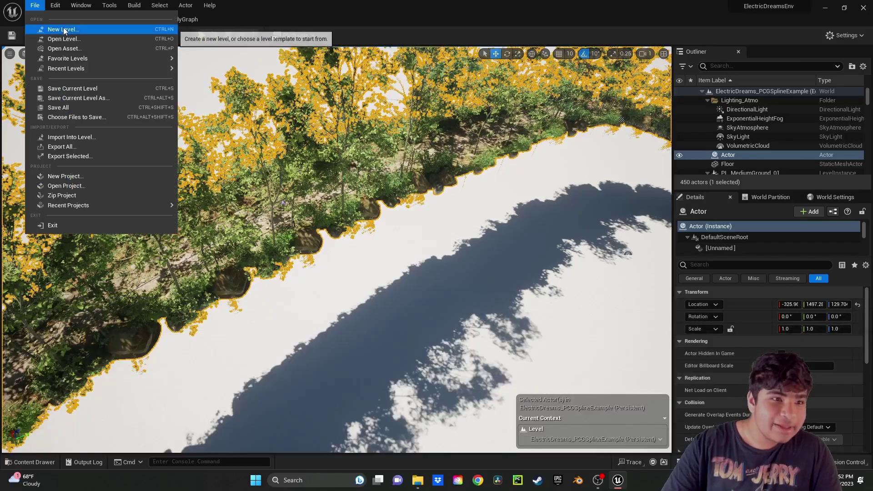
{"action": "left_click", "coordinate": [64, 30]}
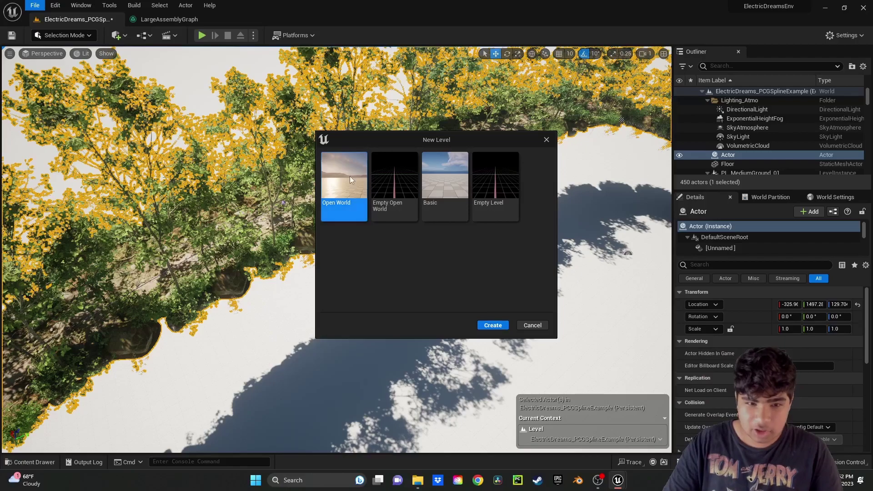
{"action": "left_click", "coordinate": [502, 326]}
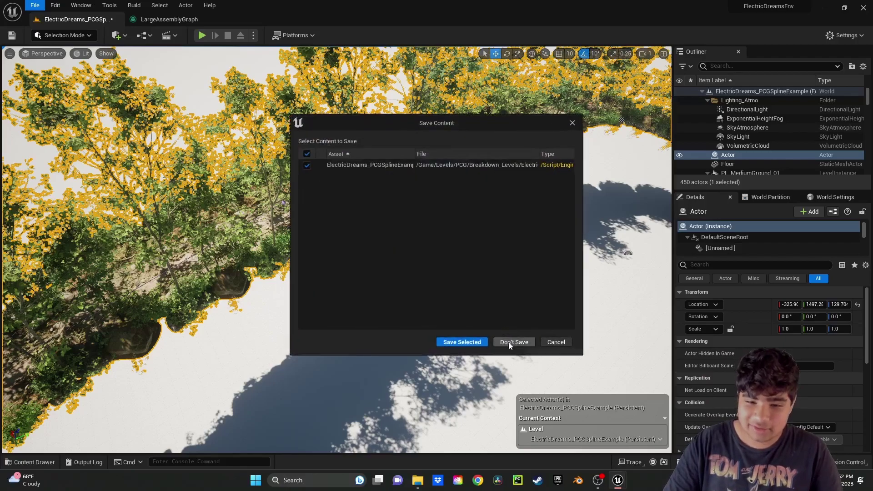
{"action": "left_click", "coordinate": [509, 343]}
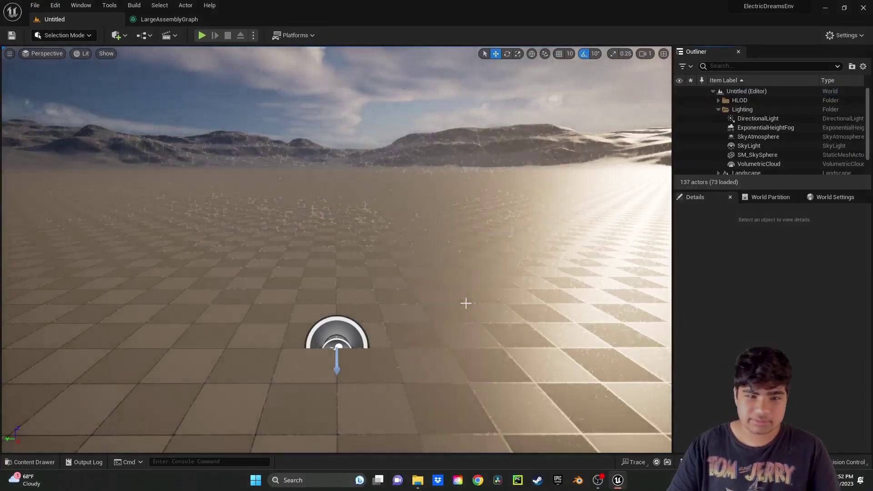
- Examine the whole landscape of the new level from above, with the camera speed raised to 32
{"action": "right_click_drag", "start_coordinate": [464, 301], "coordinate": [448, 288]}
{"action": "key", "text": "s"}
{"action": "right_click_drag", "start_coordinate": [390, 212], "coordinate": [402, 187]}
{"action": "mouse_move", "coordinate": [490, 185]}
{"action": "right_mouse_down"}
{"action": "mouse_move", "coordinate": [490, 250]}
{"action": "mouse_move", "coordinate": [491, 168]}
{"action": "mouse_move", "coordinate": [490, 249]}
{"action": "mouse_move", "coordinate": [491, 177]}
{"action": "mouse_move", "coordinate": [494, 192]}
{"action": "right_mouse_up"}
{"action": "key", "text": "s"}
{"action": "key", "text": "s"}
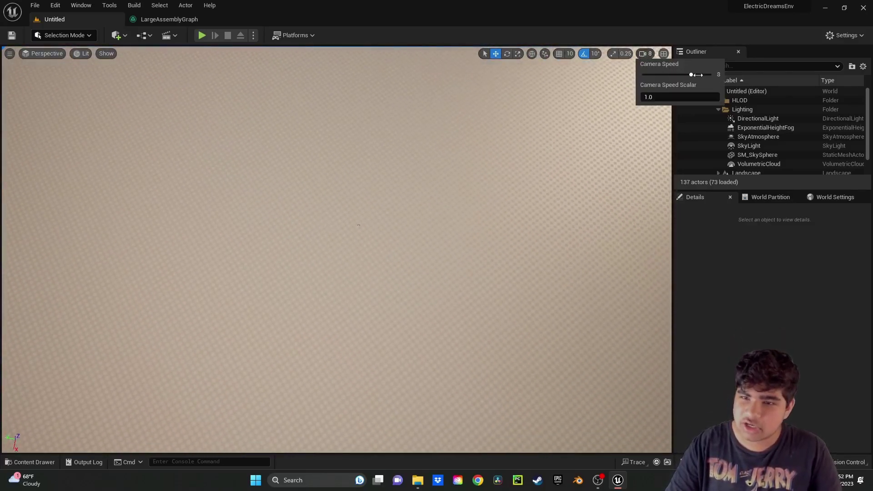
{"action": "key", "text": "s"}
{"action": "right_click_drag", "start_coordinate": [565, 285], "coordinate": [568, 300]}
{"action": "key", "text": "s"}
{"action": "right_click_drag", "start_coordinate": [514, 240], "coordinate": [514, 240]}
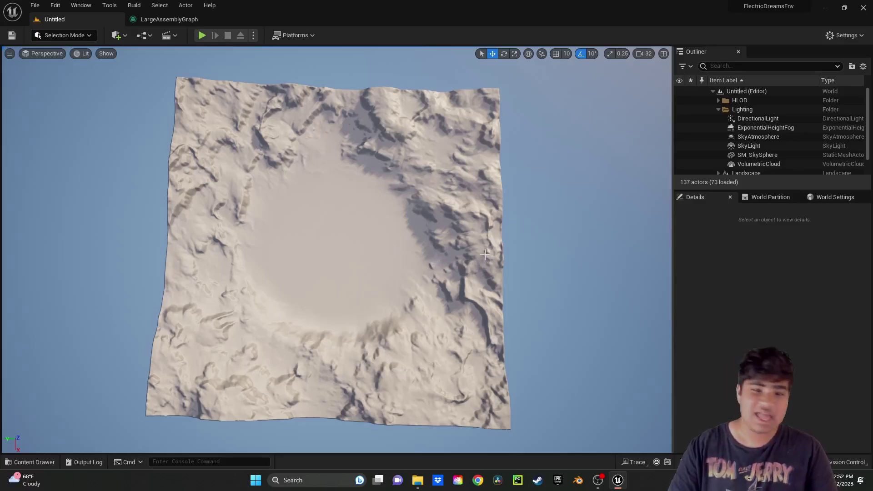
- Select the Landscape actor together with all of its LandscapeStreamingProxy actors
{"action": "key", "text": "ctrl+space"}
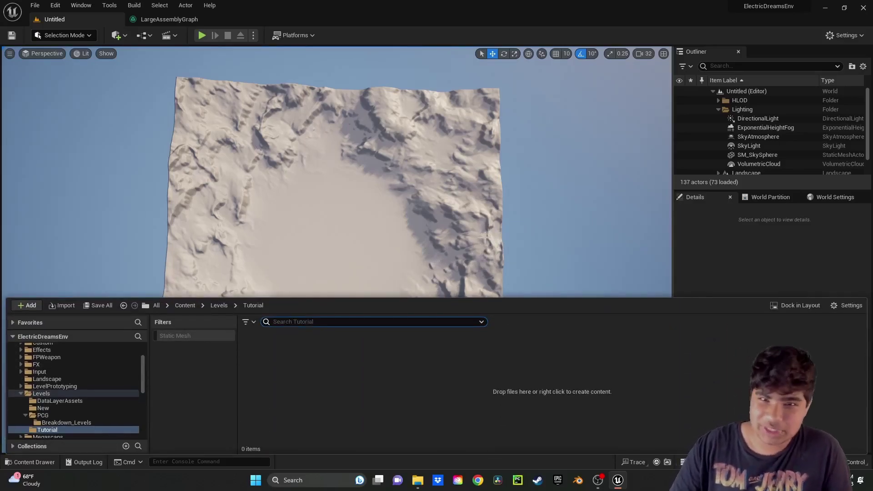
{"action": "key", "text": "ctrl+space"}
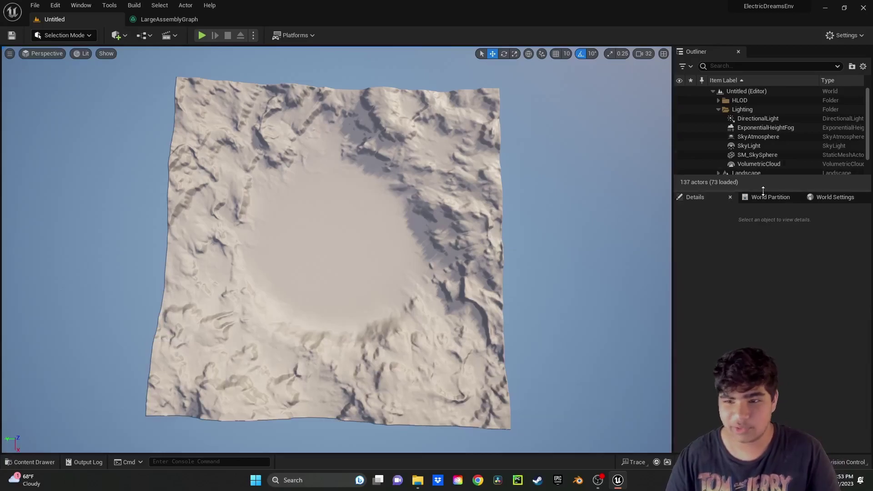
{"action": "left_click_drag", "start_coordinate": [762, 190], "coordinate": [773, 277]}
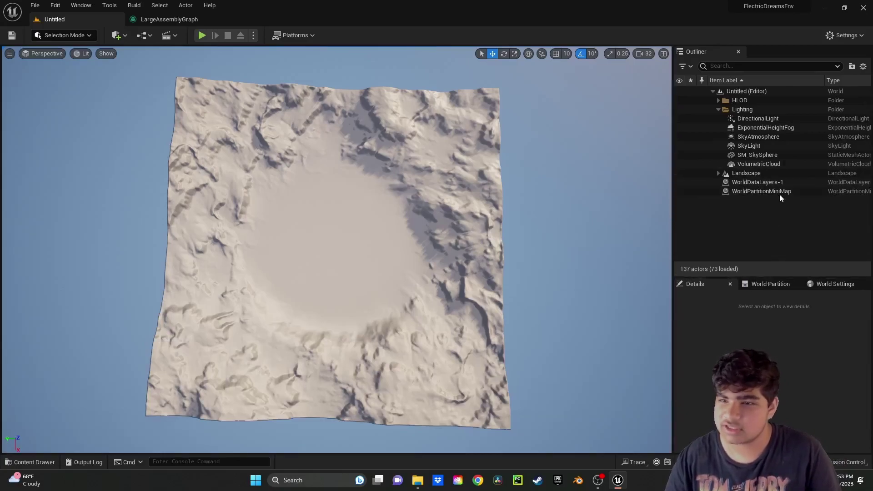
{"action": "left_click", "coordinate": [719, 173]}
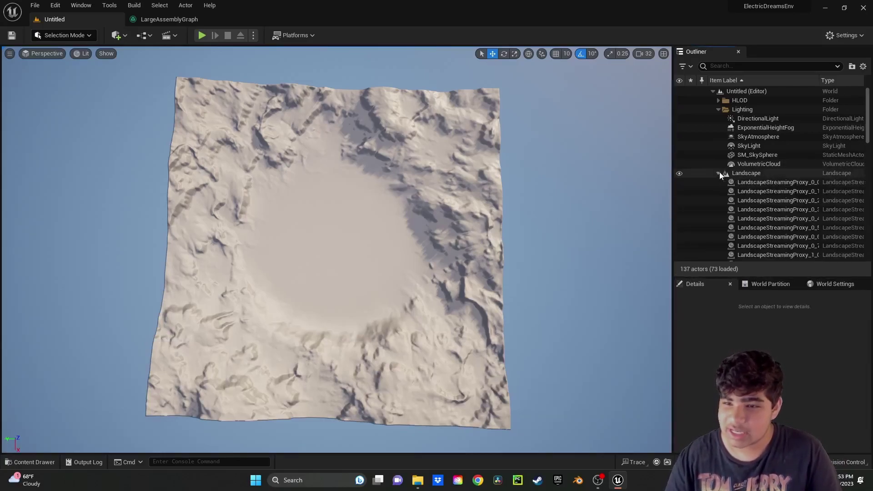
{"action": "left_click", "coordinate": [775, 173]}
{"action": "scroll", "coordinate": [790, 182], "scroll_direction": "down", "scroll_amount": 15}
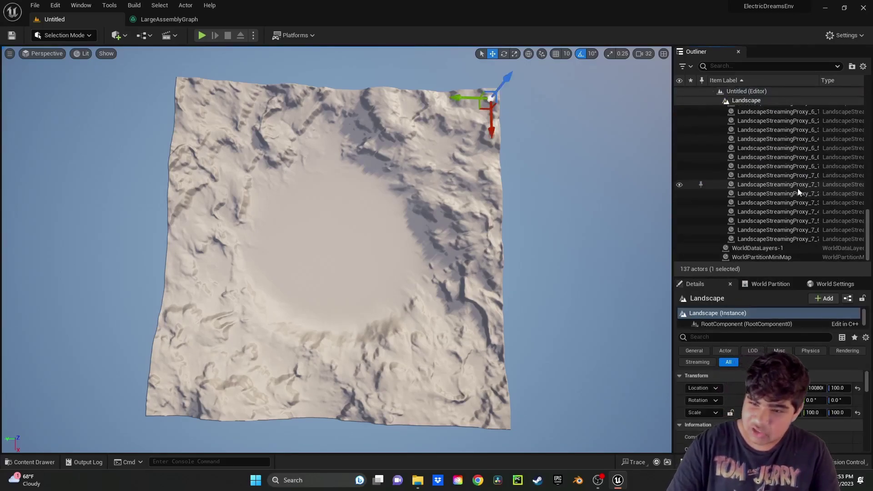
{"action": "left_click", "coordinate": [796, 237], "text": "shift"}
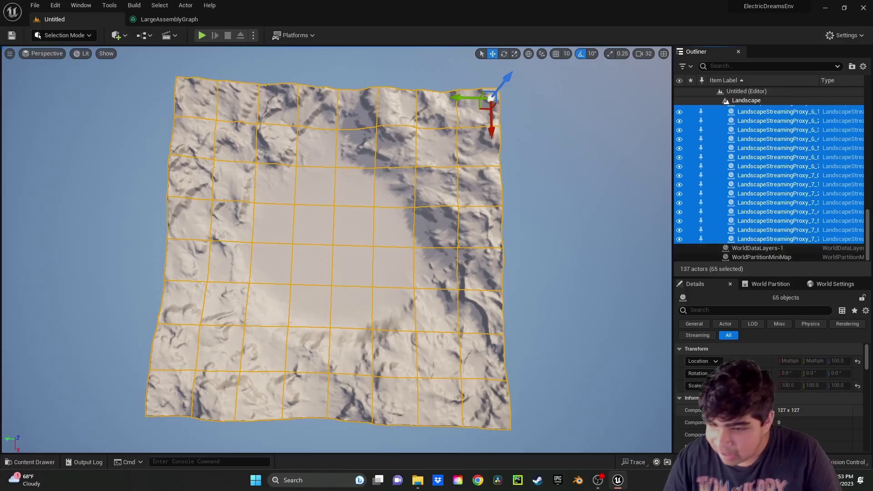
- Set the Landscape Material of the selected landscape actors to M_BGLandscape_Auto
{"action": "scroll", "coordinate": [791, 396], "scroll_direction": "down", "scroll_amount": 5}
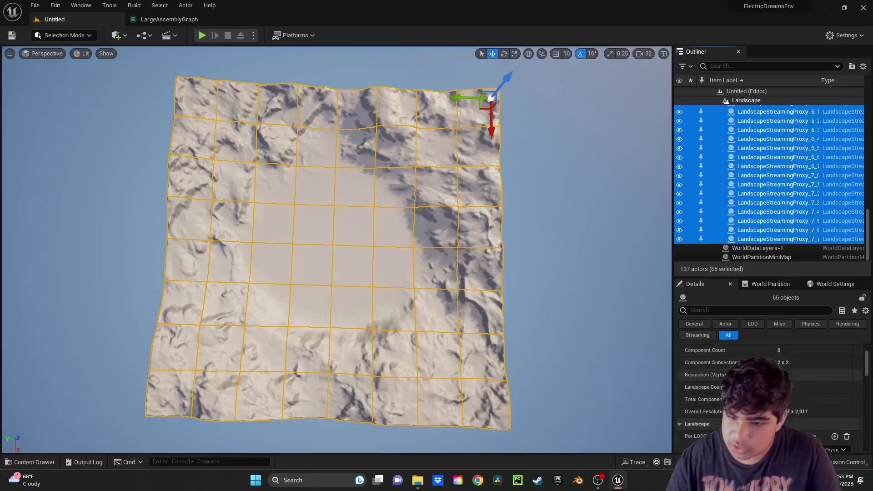
{"action": "left_click_drag", "start_coordinate": [785, 277], "coordinate": [749, 205]}
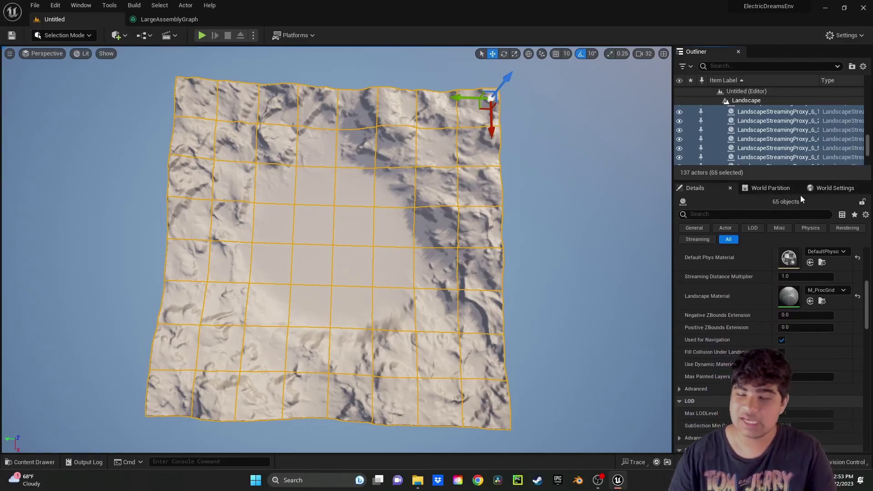
{"action": "scroll", "coordinate": [820, 294], "scroll_direction": "down", "scroll_amount": 1}
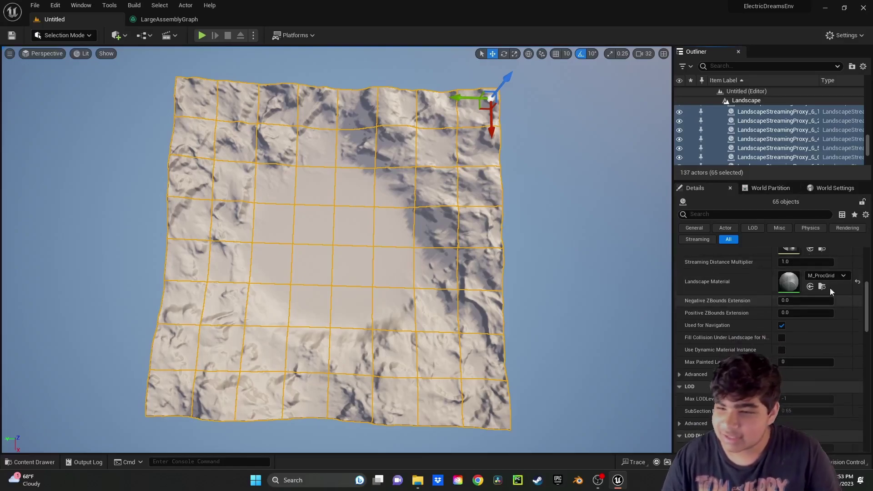
{"action": "left_click", "coordinate": [825, 275]}
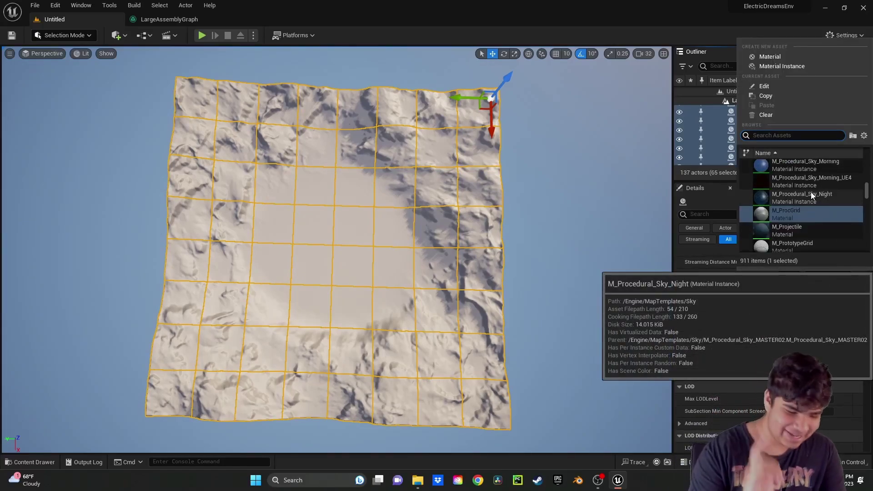
{"action": "type", "text": "auto"}
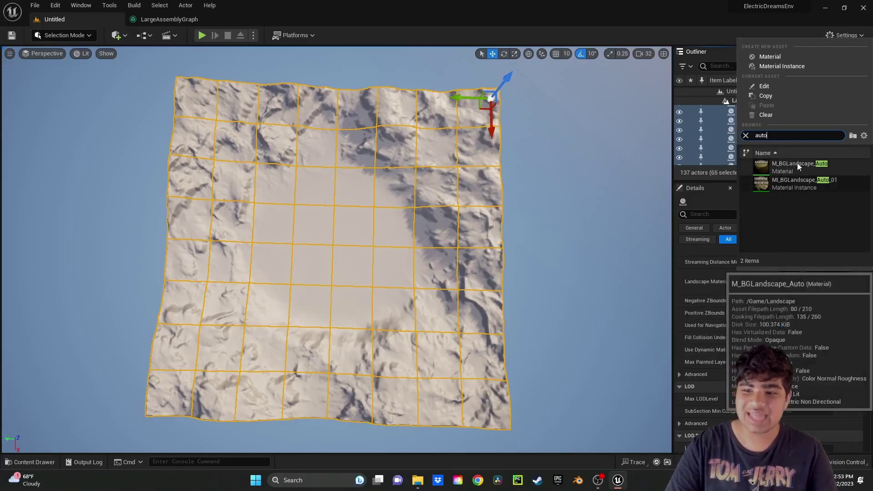
{"action": "left_click", "coordinate": [802, 164]}
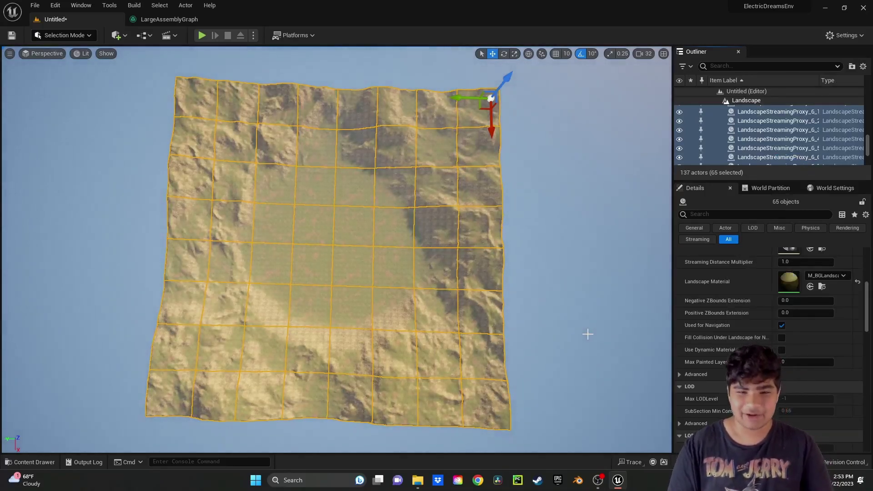
- Examine the landscape with its new material from closer up and from an oblique aerial view
{"action": "right_click_drag", "start_coordinate": [586, 334], "coordinate": [629, 362]}
{"action": "key", "text": "w"}
{"action": "key", "text": "w"}
{"action": "key", "text": "w"}
{"action": "right_click_drag", "start_coordinate": [337, 249], "coordinate": [301, 266]}
{"action": "key", "text": "s"}
{"action": "right_click_drag", "start_coordinate": [564, 273], "coordinate": [553, 300]}
{"action": "key", "text": "s"}
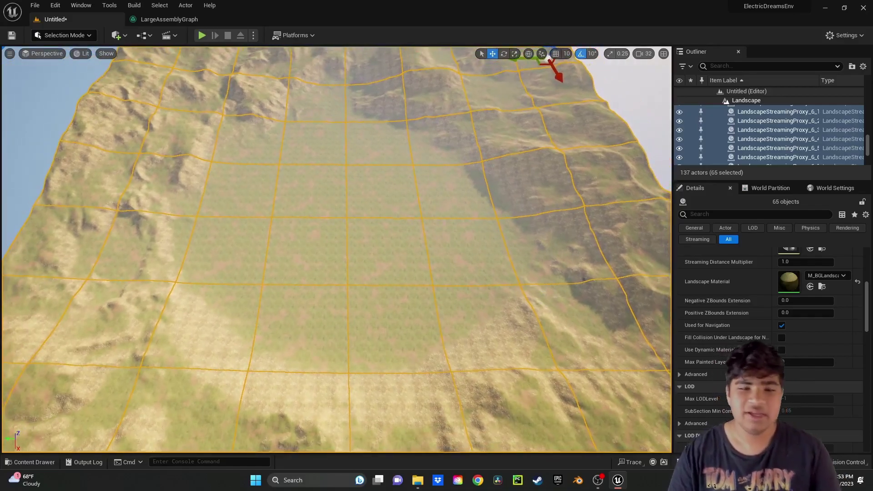
{"action": "key", "text": "s"}
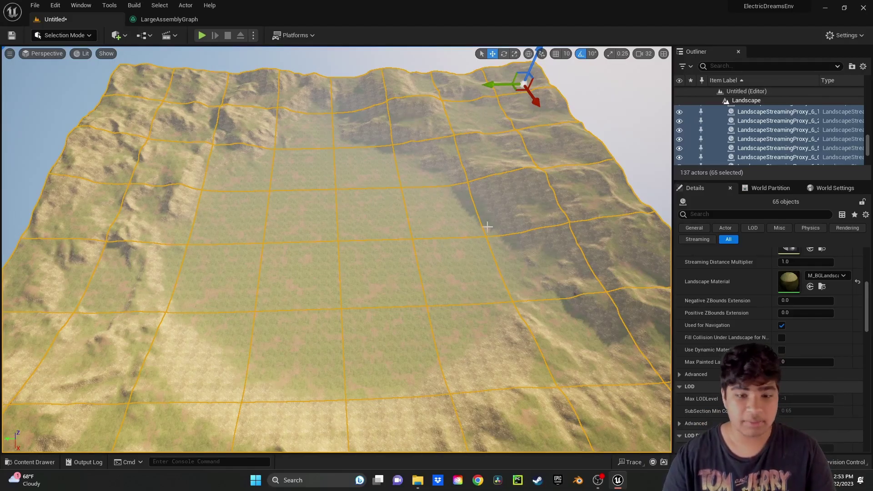
- Search all project content for "forest bp" and place the PCGDemo_ForestBP blueprint on the flat area in the middle of the landscape
{"action": "key", "text": "ctrl+space"}
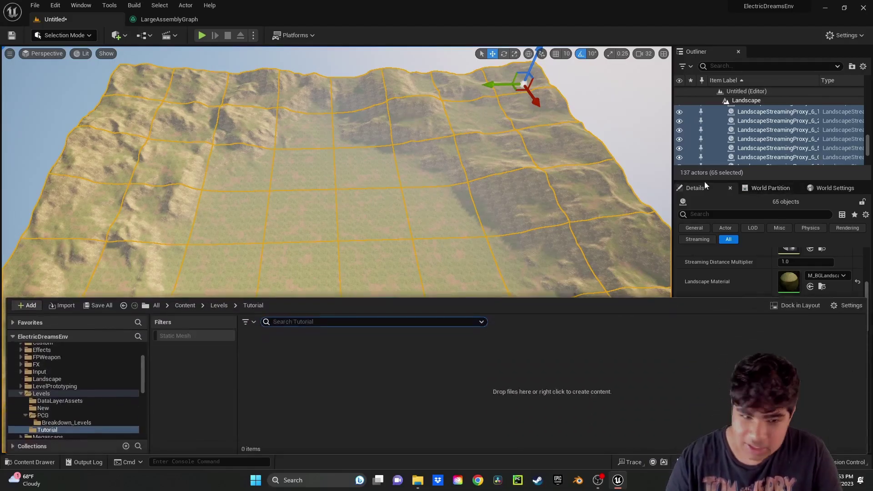
{"action": "left_click", "coordinate": [184, 305]}
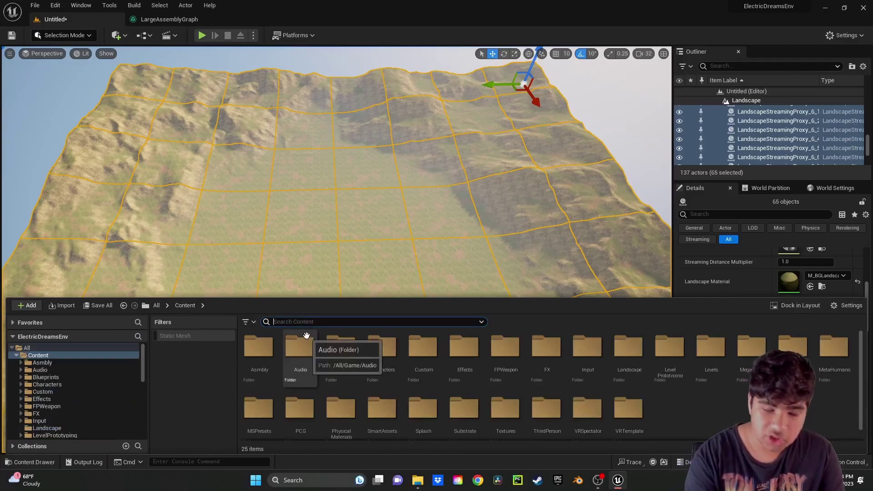
{"action": "type", "text": "fore"}
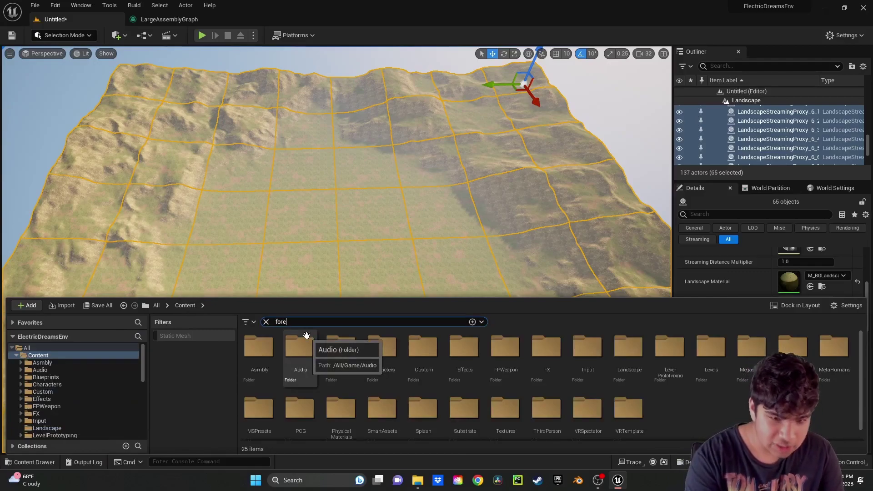
{"action": "type", "text": "st bp"}
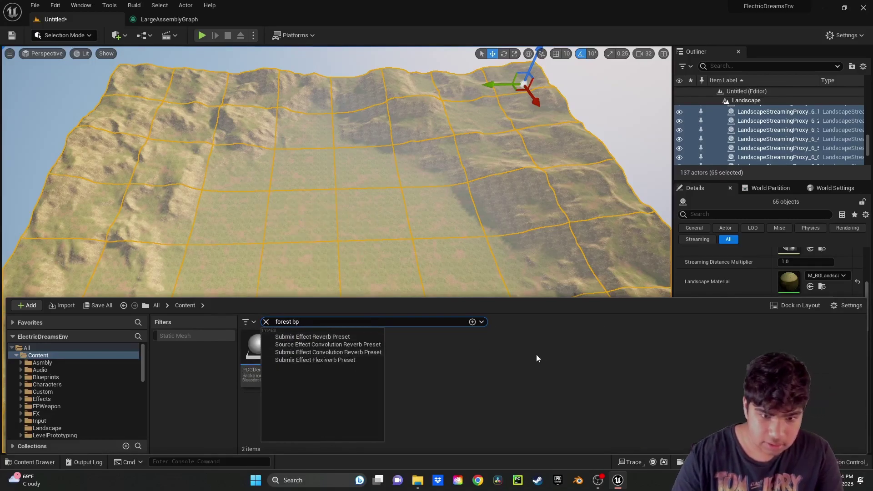
{"action": "left_click", "coordinate": [538, 353]}
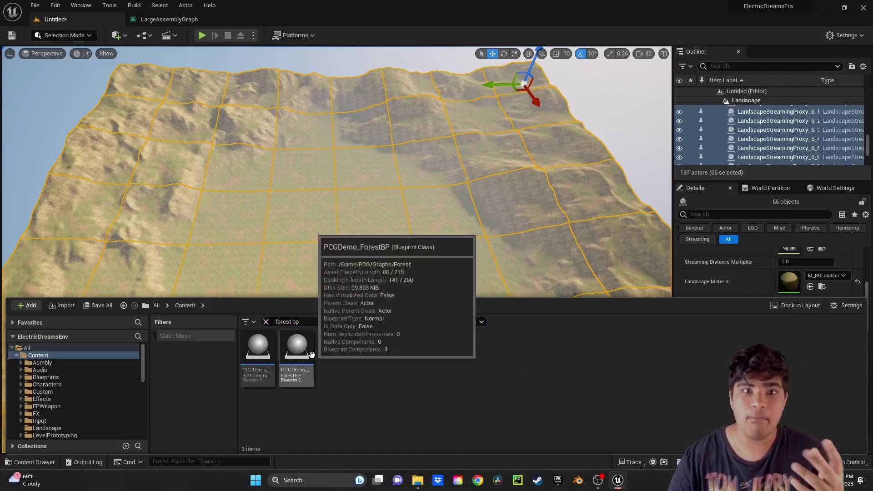
{"action": "left_click_drag", "start_coordinate": [310, 354], "coordinate": [338, 241]}
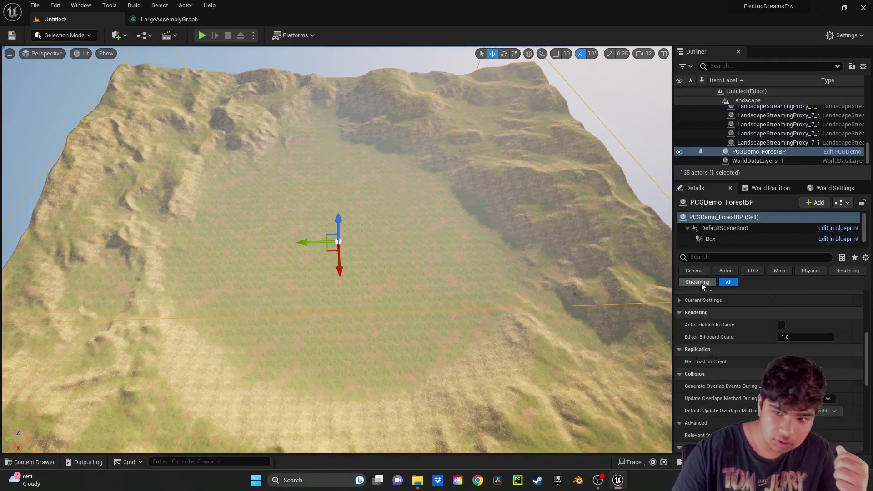
- Set the location of the PCGDemo_ForestBP actor to 0, 0, 0
{"action": "scroll", "coordinate": [790, 357], "scroll_direction": "up", "scroll_amount": 5}
{"action": "scroll", "coordinate": [790, 357], "scroll_direction": "up", "scroll_amount": 3}
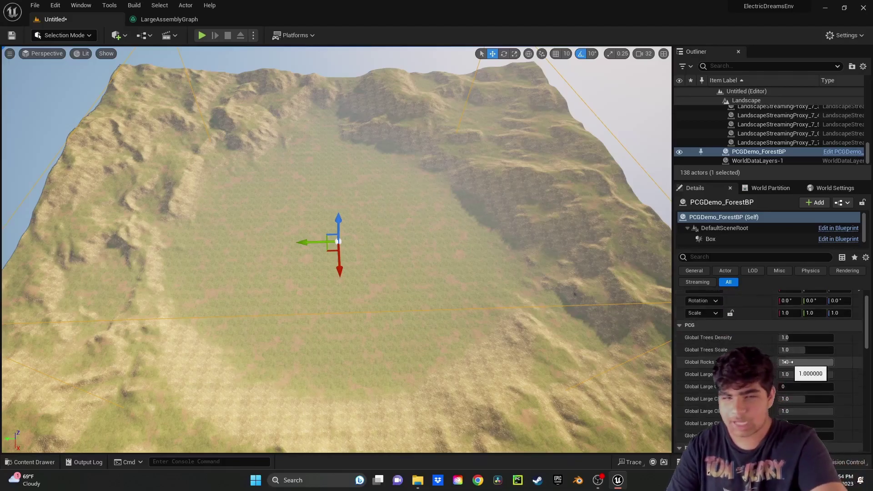
{"action": "left_click", "coordinate": [791, 309]}
{"action": "type", "text": "0"}
{"action": "key", "text": "Tab"}
{"action": "type", "text": "0"}
{"action": "key", "text": "Tab"}
{"action": "type", "text": "0"}
{"action": "key", "text": "Return"}
- Set the X and Y scale of the PCGDemo_ForestBP actor to 1.963 each
{"action": "right_click_drag", "start_coordinate": [524, 263], "coordinate": [525, 202]}
{"action": "right_click_drag", "start_coordinate": [545, 245], "coordinate": [545, 240]}
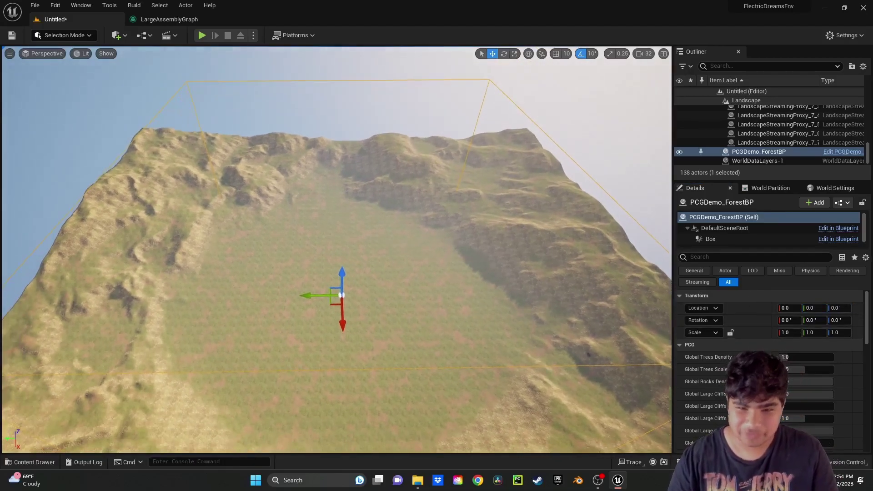
{"action": "left_click", "coordinate": [791, 334]}
{"action": "type", "text": "1"}
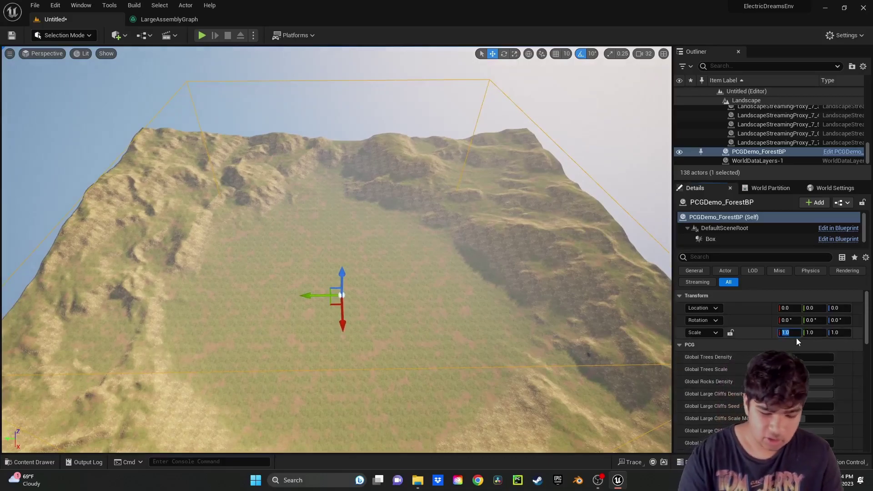
{"action": "type", "text": ".963"}
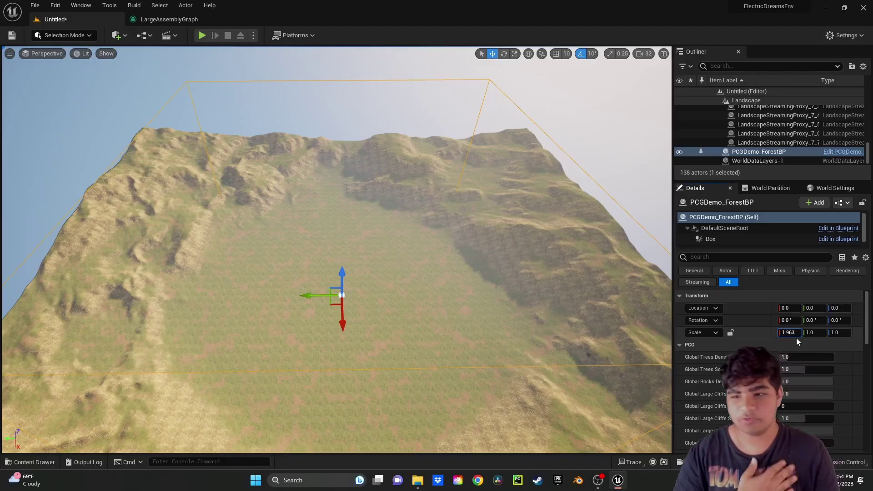
{"action": "key", "text": "Tab"}
{"action": "type", "text": "1.963"}
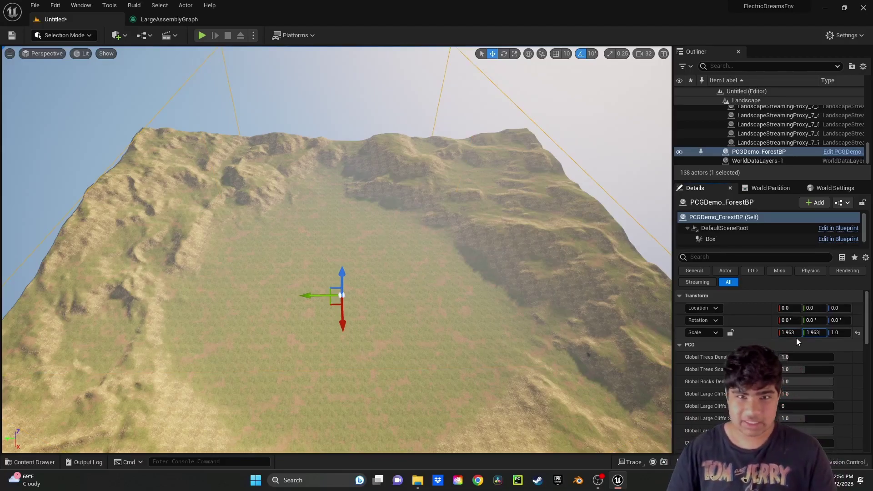
{"action": "key", "text": "Return"}
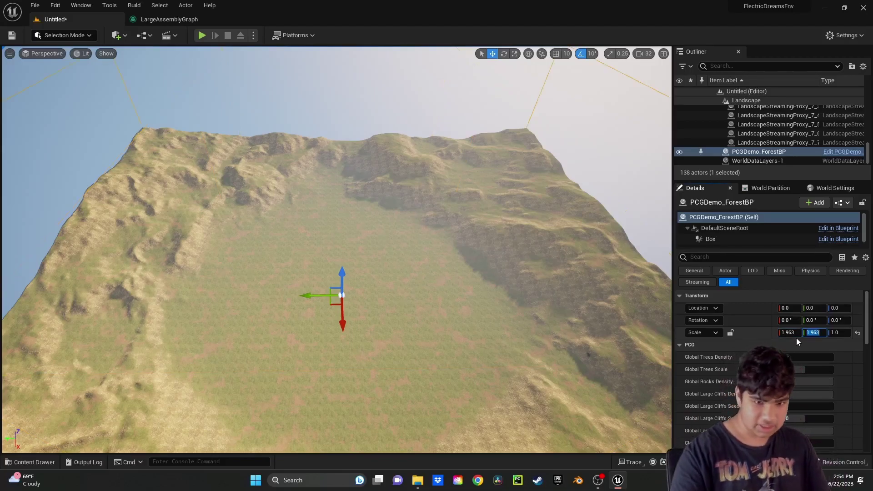
- Generate the forest from the actor's PCGDemo_Forest component
{"action": "right_click_drag", "start_coordinate": [471, 213], "coordinate": [449, 224]}
{"action": "key", "text": "w"}
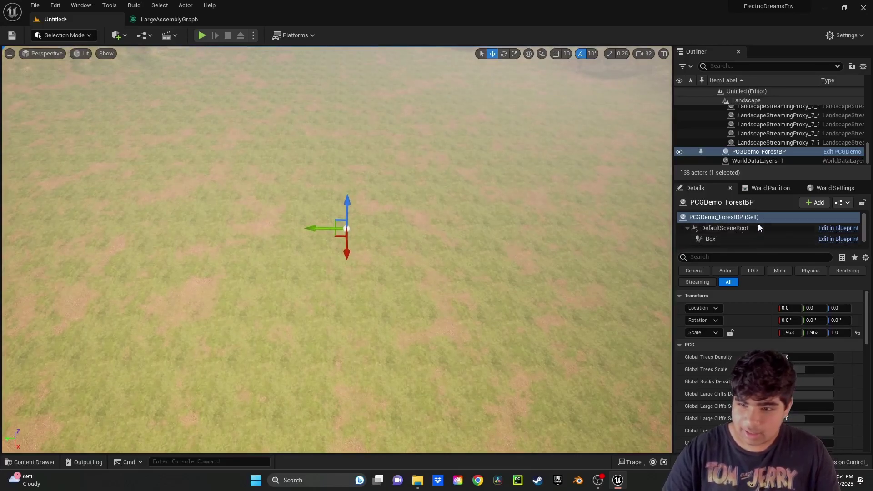
{"action": "scroll", "coordinate": [752, 228], "scroll_direction": "down", "scroll_amount": 1}
{"action": "left_click", "coordinate": [758, 241]}
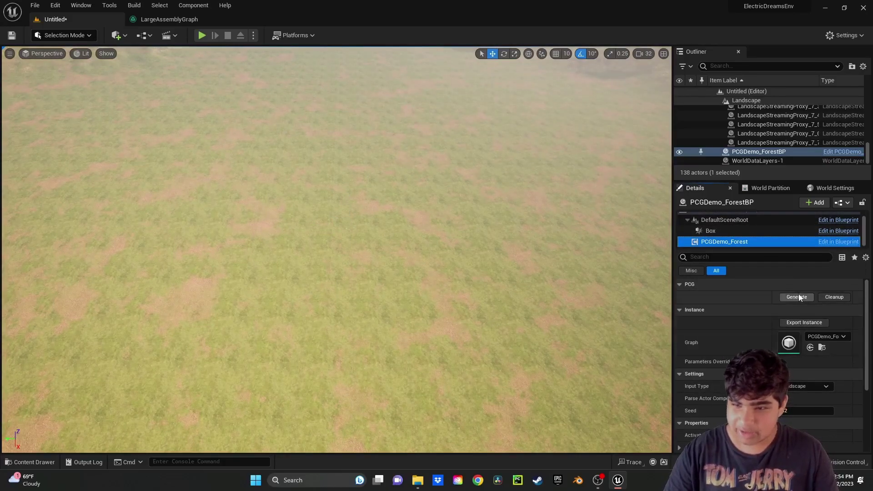
{"action": "scroll", "coordinate": [753, 242], "scroll_direction": "up", "scroll_amount": 1}
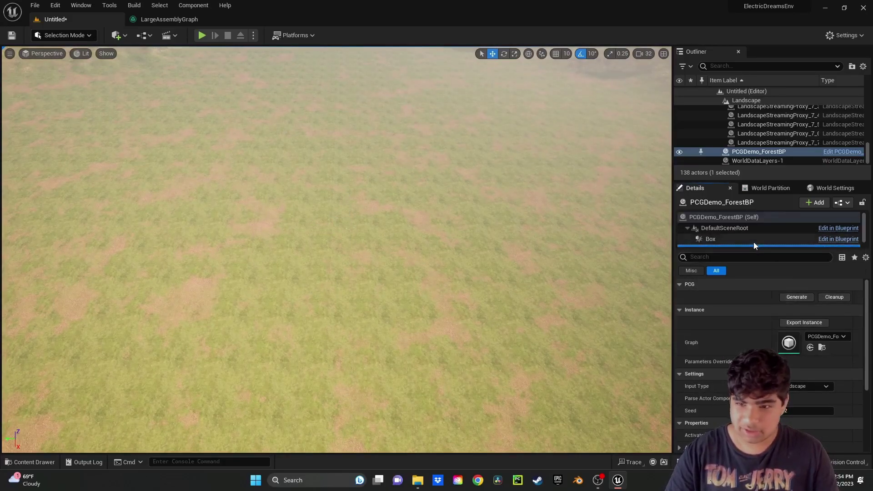
{"action": "left_click", "coordinate": [746, 217]}
{"action": "scroll", "coordinate": [740, 221], "scroll_direction": "down", "scroll_amount": 1}
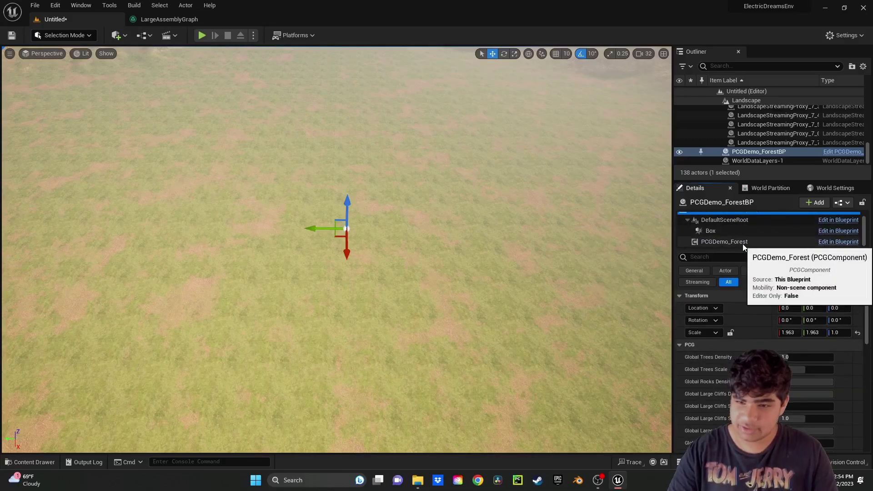
{"action": "left_click", "coordinate": [728, 242]}
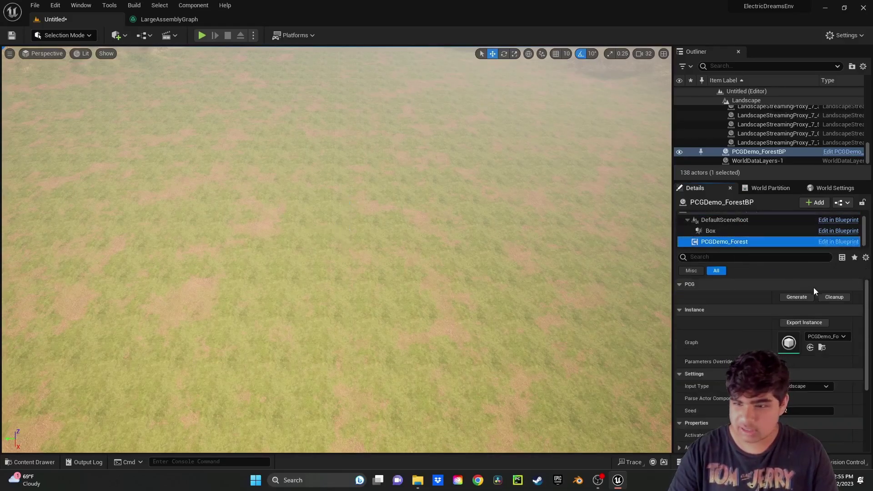
{"action": "left_click", "coordinate": [797, 297]}
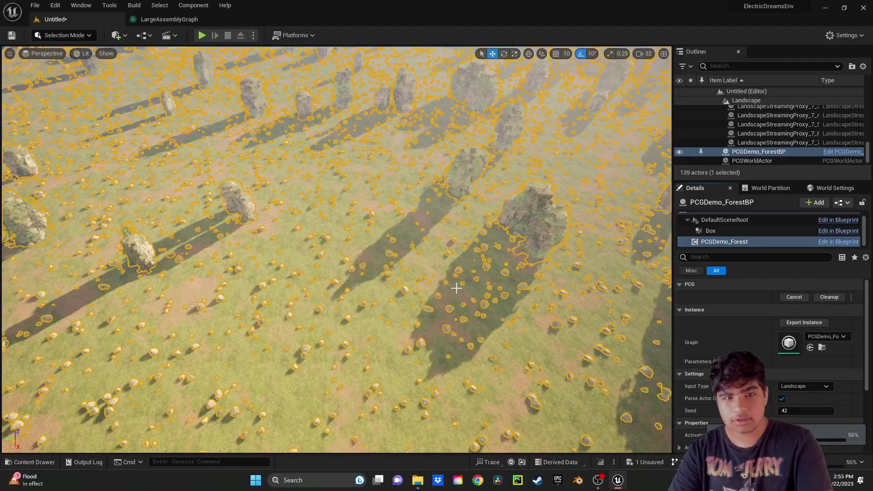
- Examine the generated forest from above and at ground level, with the camera speed lowered to 1
{"action": "right_click_drag", "start_coordinate": [523, 266], "coordinate": [509, 243]}
{"action": "key", "text": "s"}
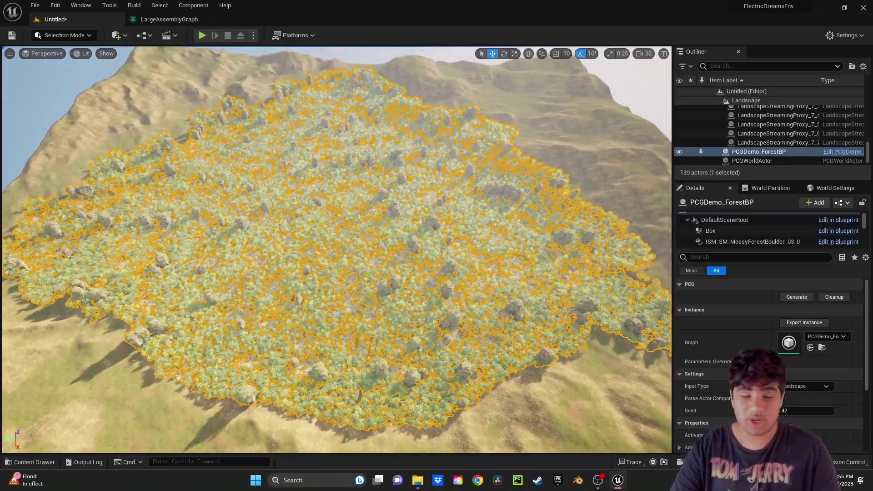
{"action": "scroll", "coordinate": [337, 250], "scroll_direction": "up", "scroll_amount": 10}
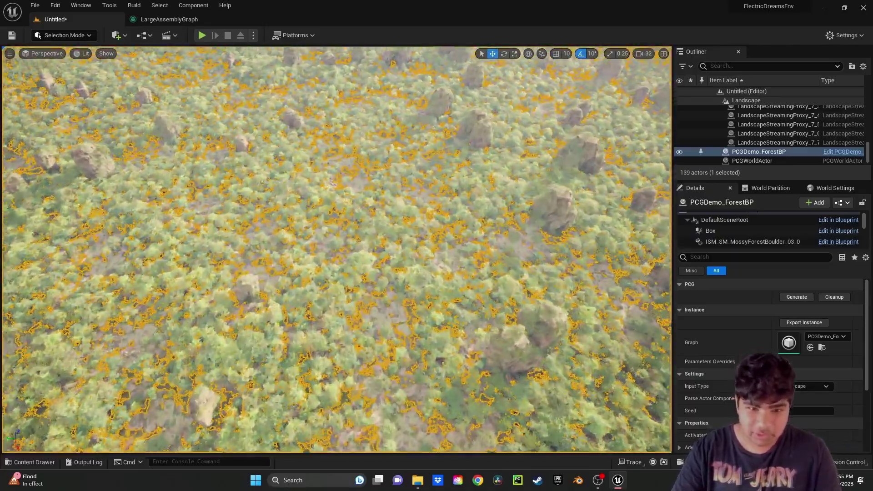
{"action": "right_click_drag", "start_coordinate": [336, 249], "coordinate": [363, 200]}
{"action": "key", "text": "w"}
{"action": "key", "text": "w"}
{"action": "left_click", "coordinate": [644, 53]}
{"action": "key", "text": "w"}
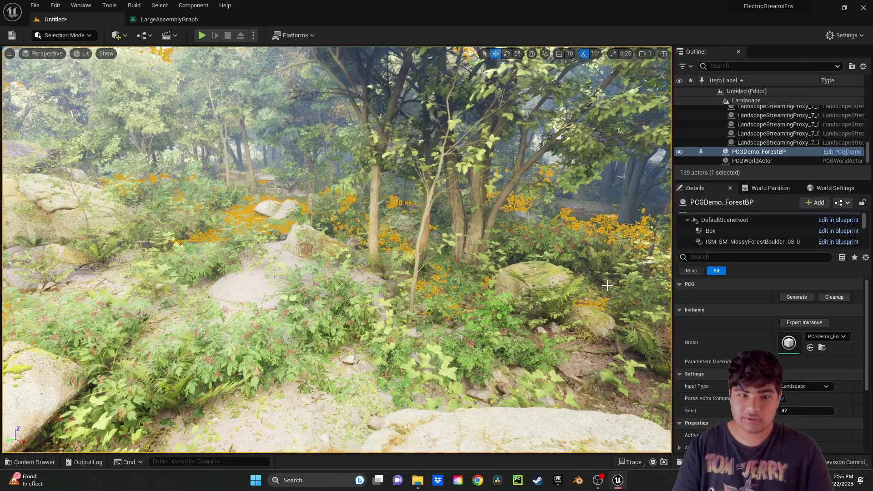
- Show the forest in the Nanite Visualization Overview view mode
{"action": "left_click", "coordinate": [82, 54]}
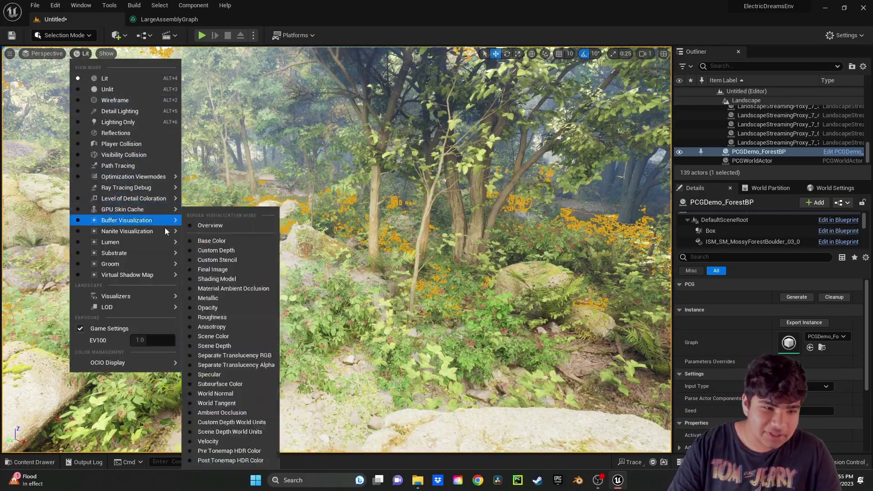
{"action": "mouse_move", "coordinate": [152, 234]}
{"action": "left_click", "coordinate": [213, 244]}
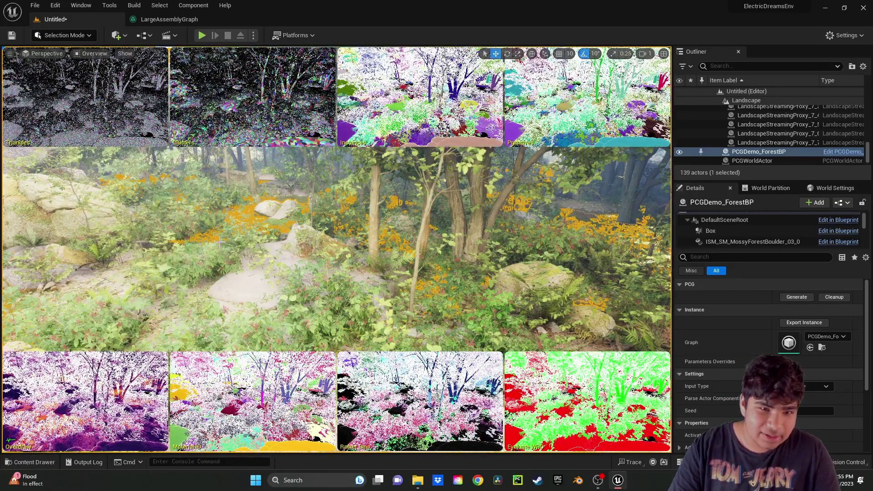
- Inspect the forest in the Lumen Overview view mode and return the viewport to Lit
{"action": "left_click", "coordinate": [91, 53]}
{"action": "mouse_move", "coordinate": [144, 255]}
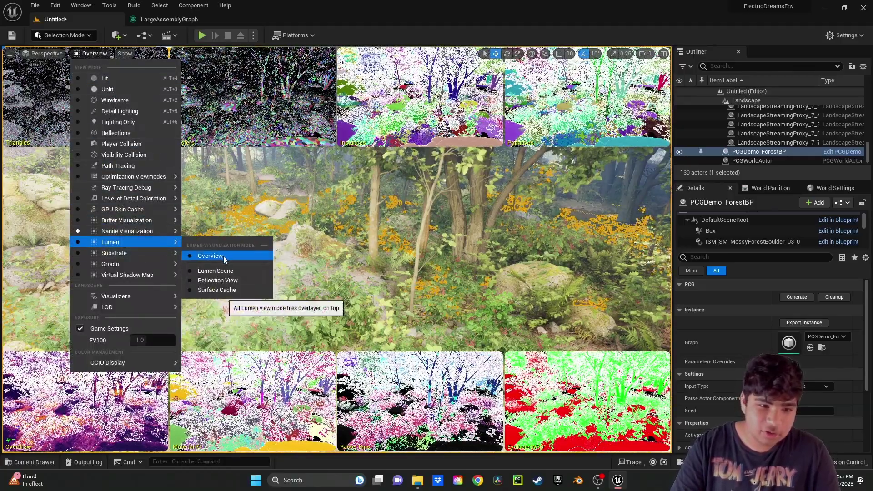
{"action": "left_click", "coordinate": [220, 255]}
{"action": "mouse_move", "coordinate": [32, 110]}
{"action": "right_mouse_down"}
{"action": "mouse_move", "coordinate": [50, 50]}
{"action": "mouse_move", "coordinate": [31, 111]}
{"action": "right_mouse_up"}
{"action": "left_click", "coordinate": [91, 53]}
{"action": "left_click", "coordinate": [117, 80]}
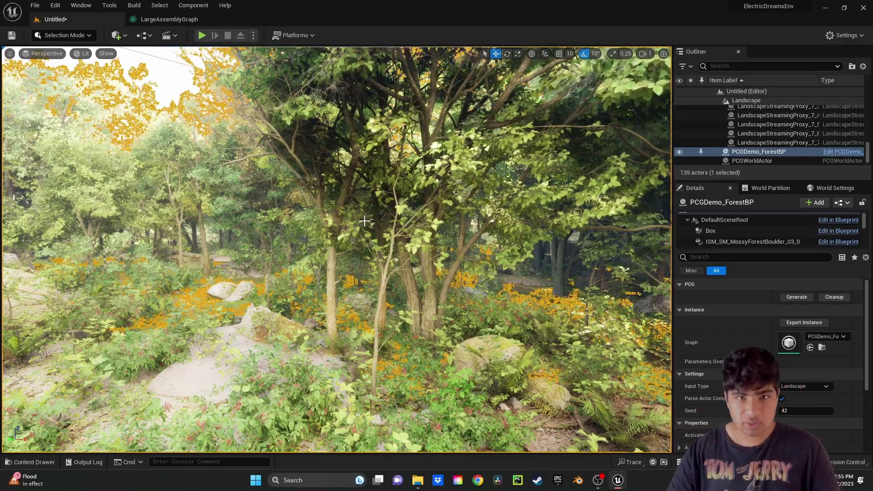
{"action": "key", "text": "ctrl+space"}
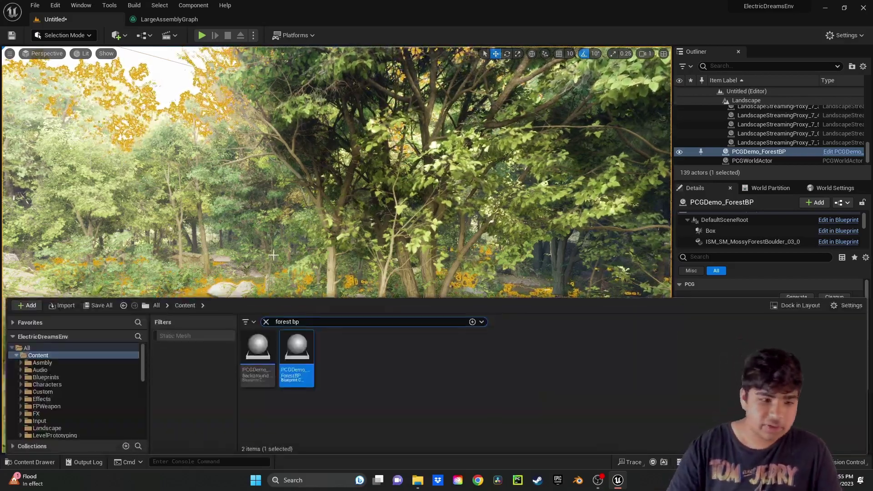
{"action": "left_click", "coordinate": [35, 306]}
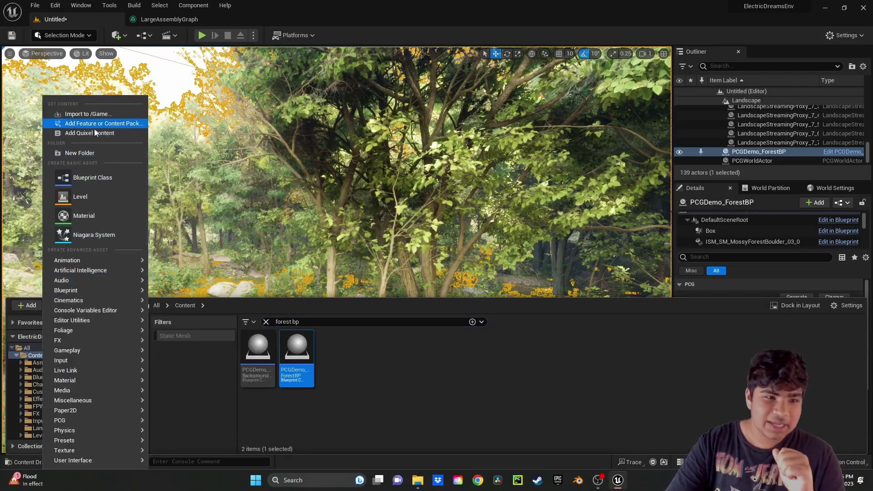
{"action": "left_click", "coordinate": [77, 126]}
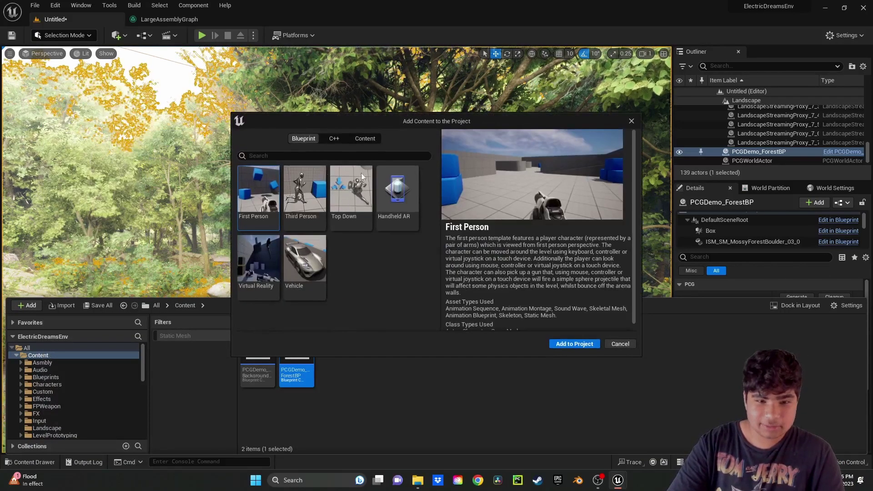
{"action": "left_click", "coordinate": [318, 201]}
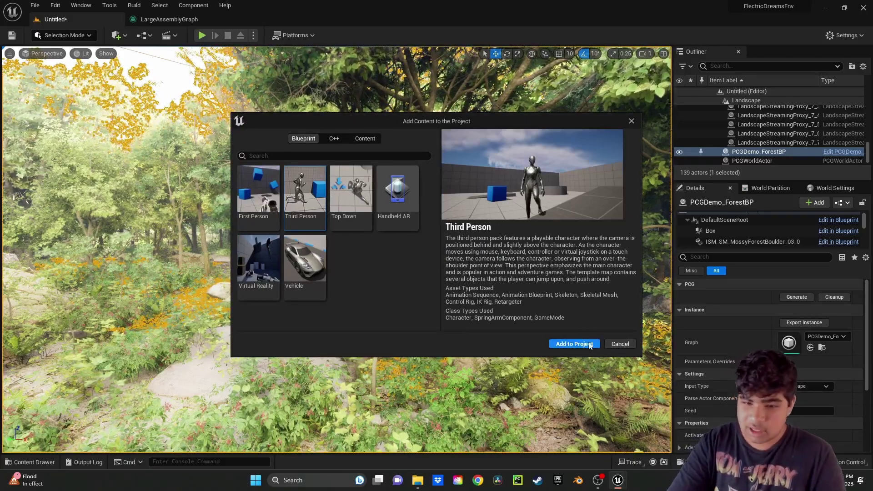
{"action": "left_click", "coordinate": [631, 121]}
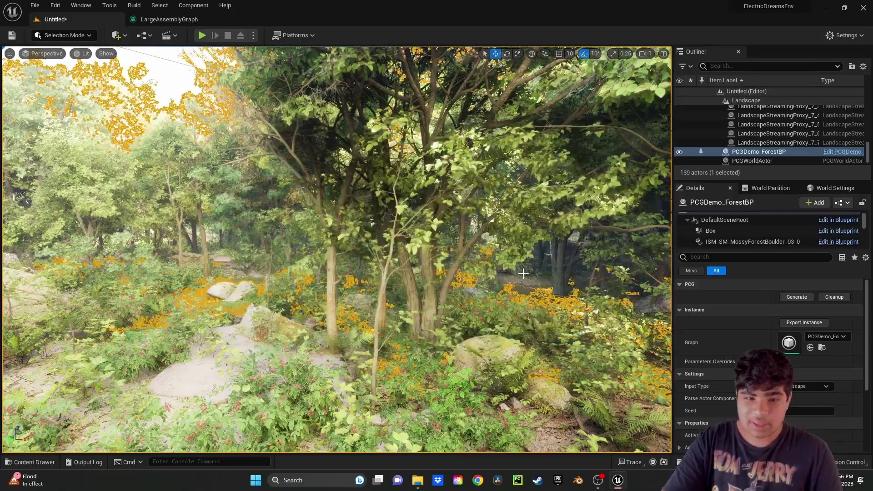
- Find the PCGDemo_DitchBP blueprint by searching the project content for "pcg demo" and place it in the middle of the forest
{"action": "key", "text": "s"}
{"action": "right_click_drag", "start_coordinate": [449, 229], "coordinate": [352, 291]}
{"action": "key", "text": "s"}
{"action": "key", "text": "s"}
{"action": "mouse_move", "coordinate": [454, 279]}
{"action": "right_mouse_down"}
{"action": "mouse_move", "coordinate": [454, 254]}
{"action": "mouse_move", "coordinate": [453, 277]}
{"action": "right_mouse_up"}
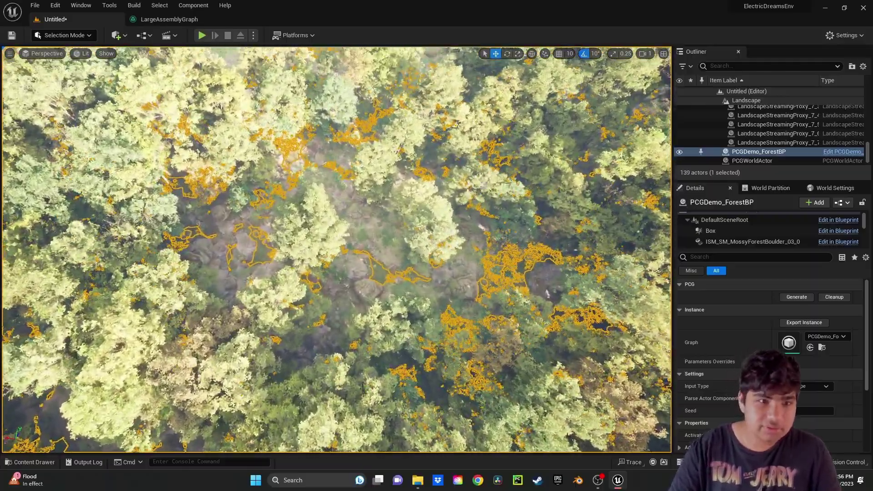
{"action": "key", "text": "ctrl+space"}
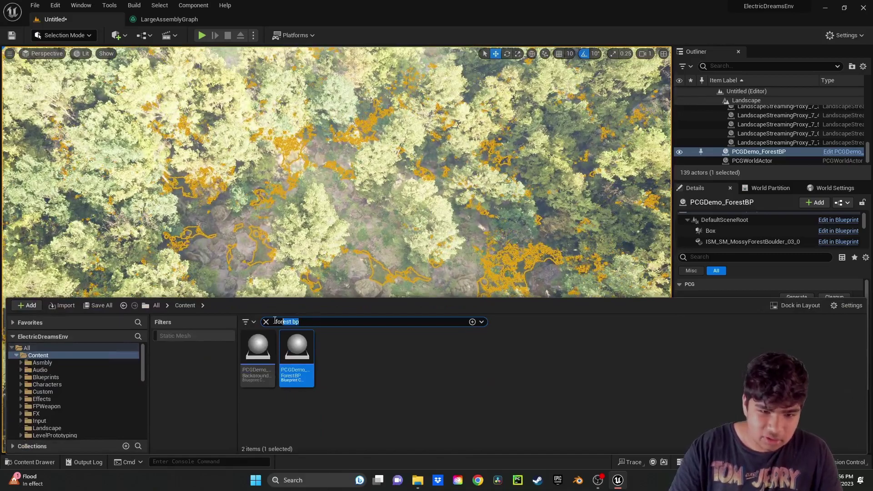
{"action": "type", "text": "pcg demo"}
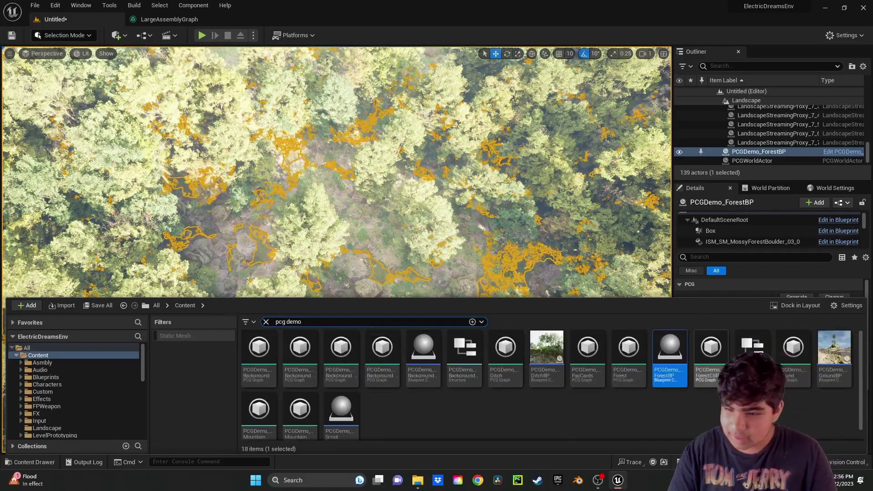
{"action": "mouse_move", "coordinate": [545, 358]}
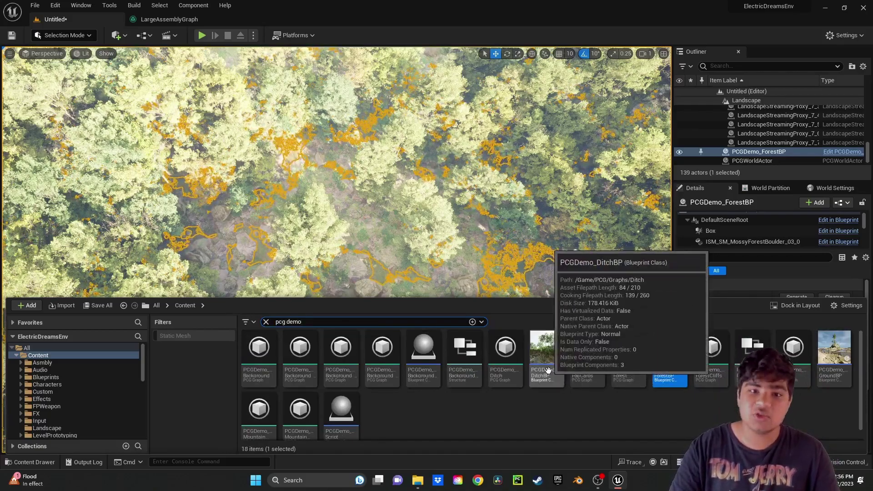
{"action": "left_click_drag", "start_coordinate": [548, 371], "coordinate": [305, 174]}
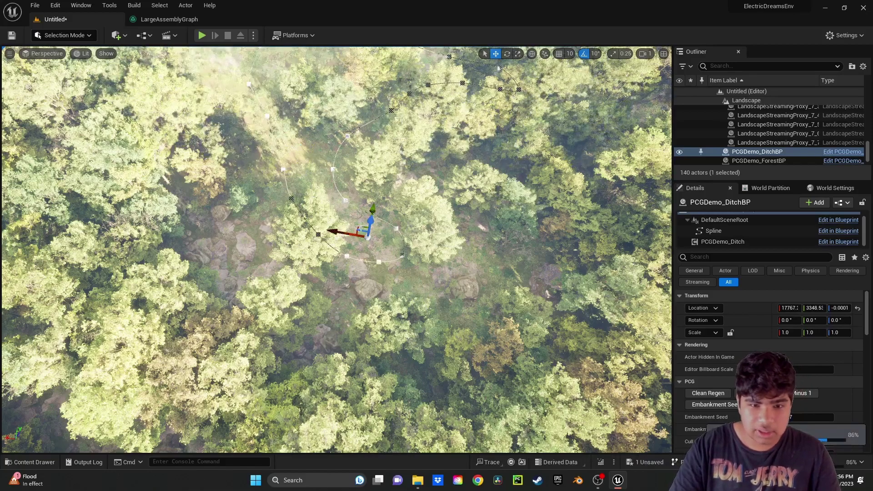
- Move the PCGDemo_DitchBP actor across the forest to about X 15904, Y -277
{"action": "left_click_drag", "start_coordinate": [362, 227], "coordinate": [433, 367]}
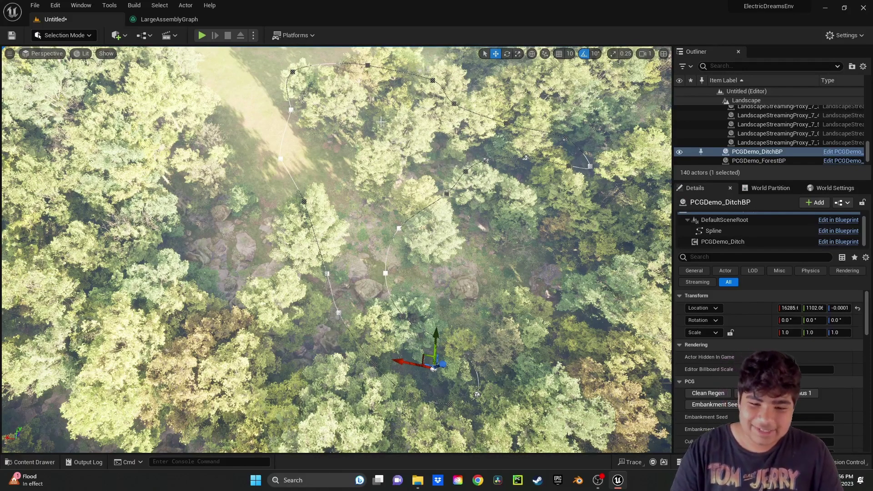
{"action": "left_click_drag", "start_coordinate": [427, 356], "coordinate": [447, 451]}
{"action": "right_click_drag", "start_coordinate": [436, 357], "coordinate": [499, 334]}
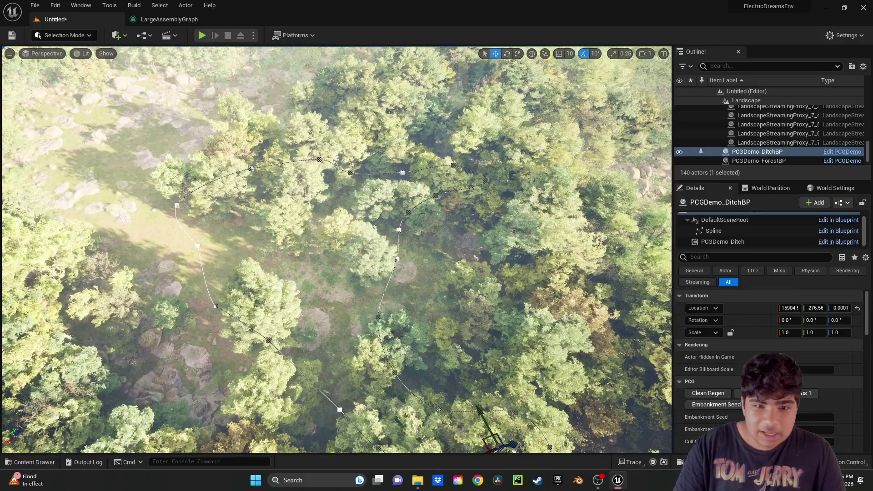
{"action": "right_click_drag", "start_coordinate": [406, 351], "coordinate": [414, 354]}
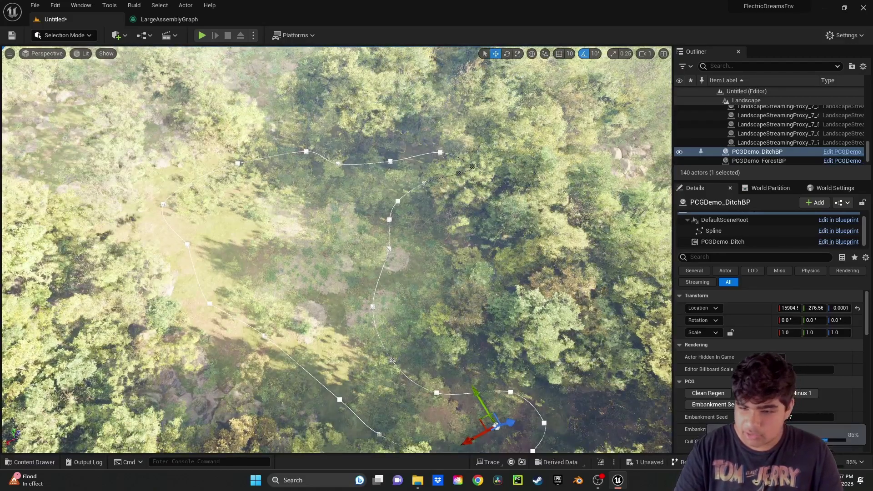
{"action": "right_click_drag", "start_coordinate": [391, 227], "coordinate": [359, 248]}
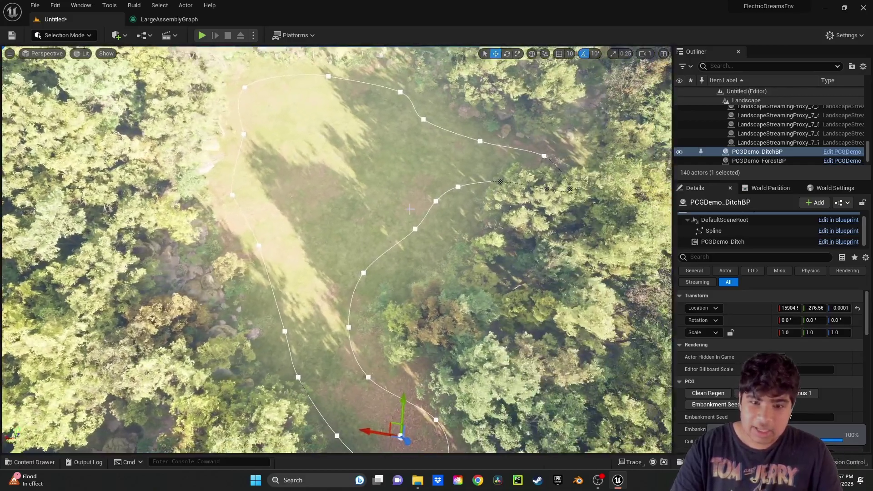
- Move three neighbouring spline points on the inner bend of the ditch into the adjoining trees to widen the clearing
{"action": "left_click", "coordinate": [459, 187]}
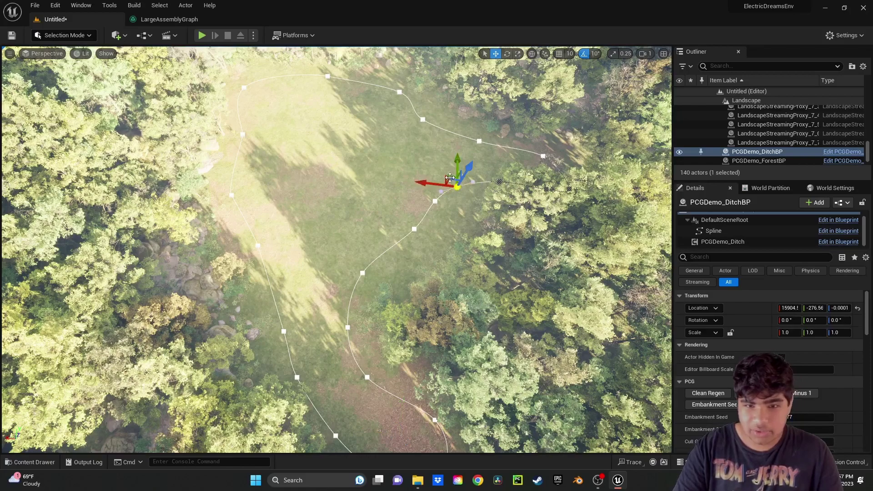
{"action": "left_click_drag", "start_coordinate": [456, 186], "coordinate": [511, 257]}
{"action": "left_click", "coordinate": [433, 201]}
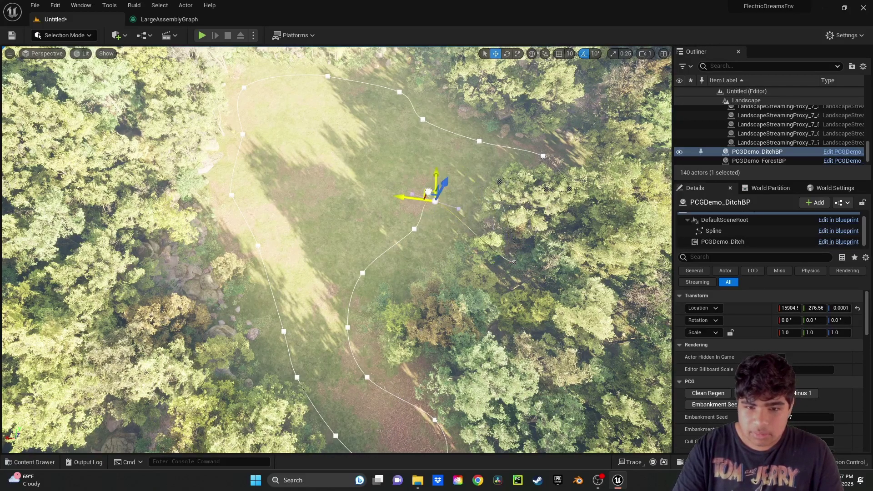
{"action": "left_click_drag", "start_coordinate": [435, 200], "coordinate": [479, 313]}
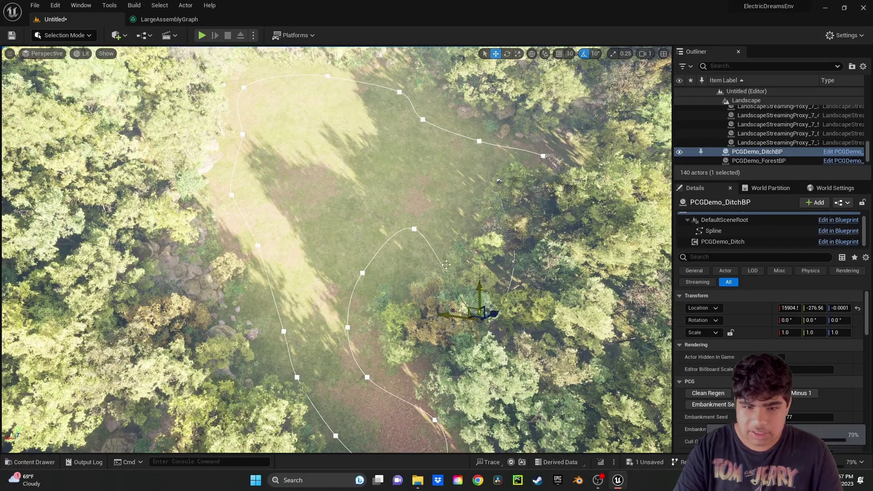
{"action": "left_click", "coordinate": [414, 230]}
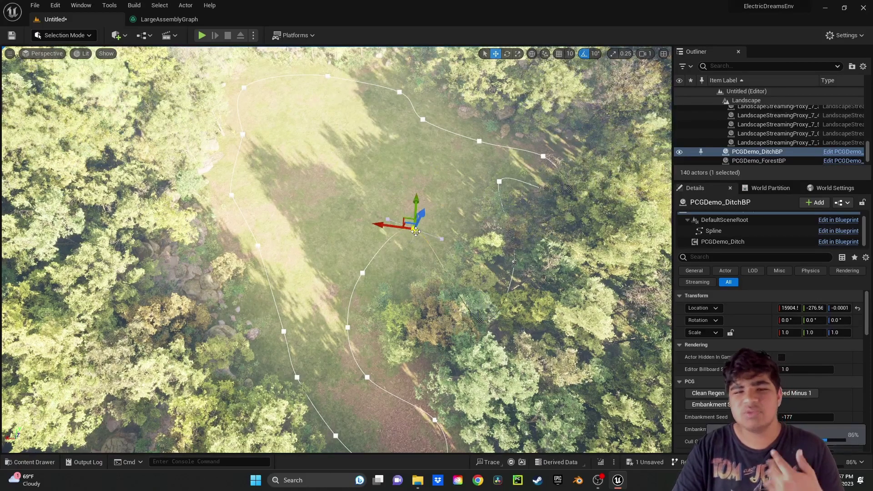
{"action": "left_click_drag", "start_coordinate": [409, 219], "coordinate": [413, 287]}
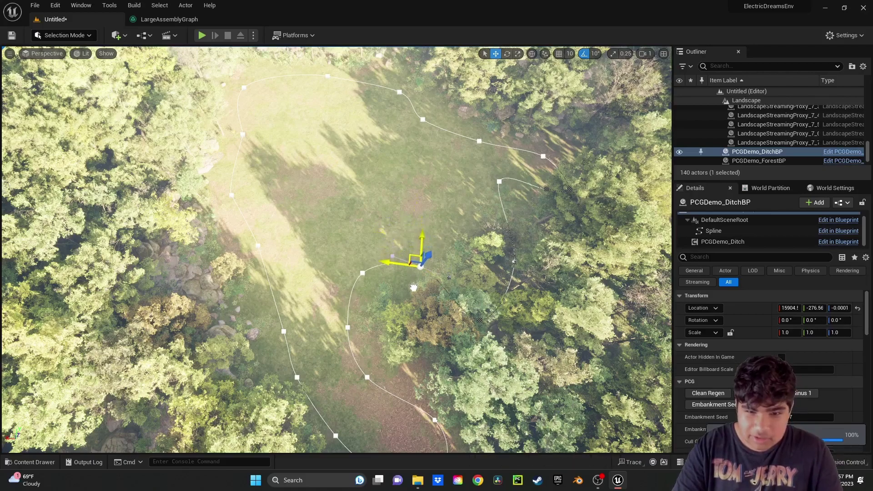
- Move two neighbouring spline points on the far side of the ditch outward into the forest
{"action": "left_click", "coordinate": [423, 121]}
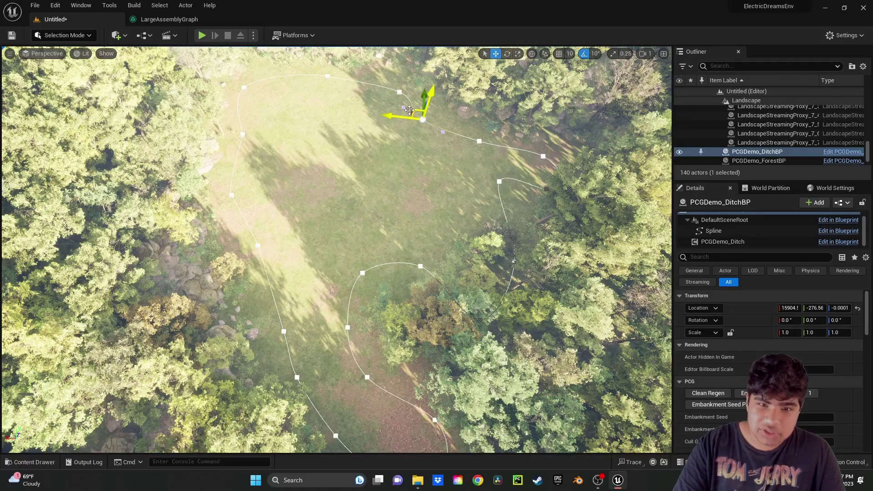
{"action": "right_click_drag", "start_coordinate": [435, 204], "coordinate": [478, 192]}
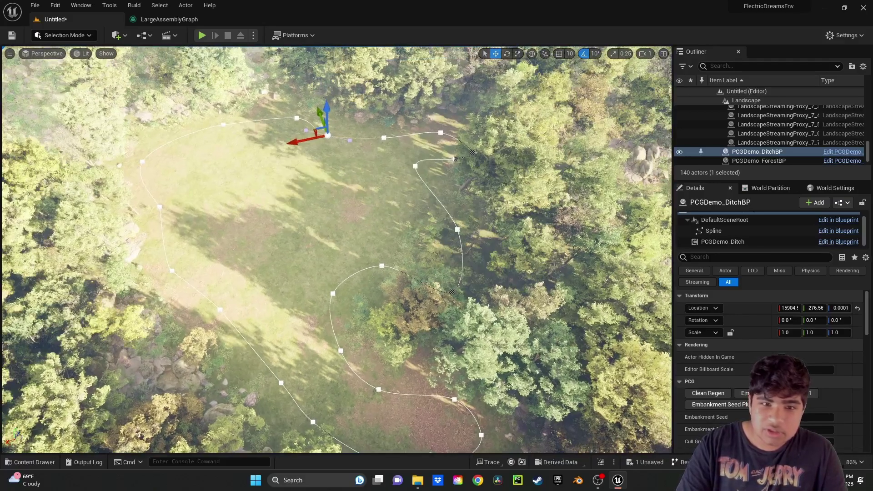
{"action": "middle_click_drag", "start_coordinate": [416, 275], "coordinate": [423, 275]}
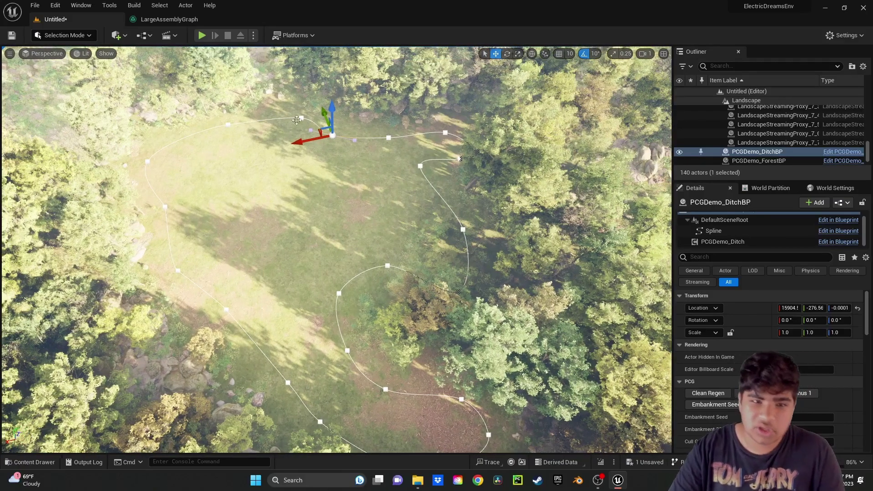
{"action": "left_click_drag", "start_coordinate": [320, 130], "coordinate": [359, 93]}
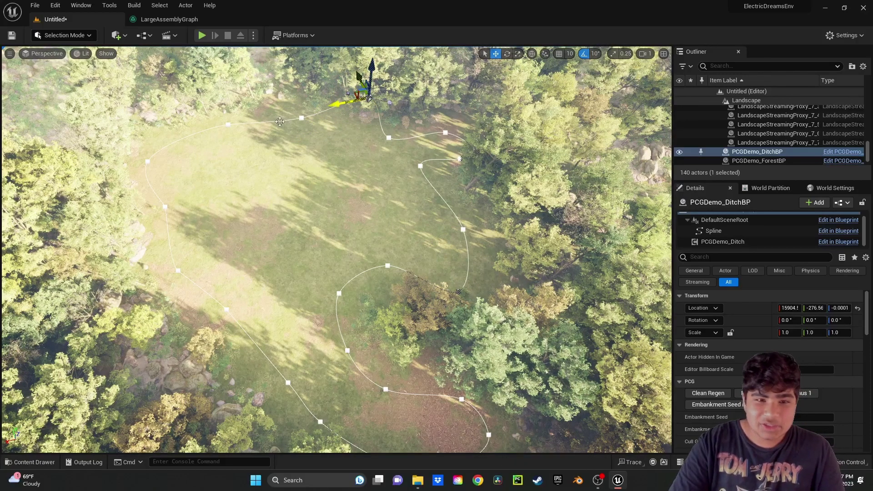
{"action": "left_click", "coordinate": [303, 119]}
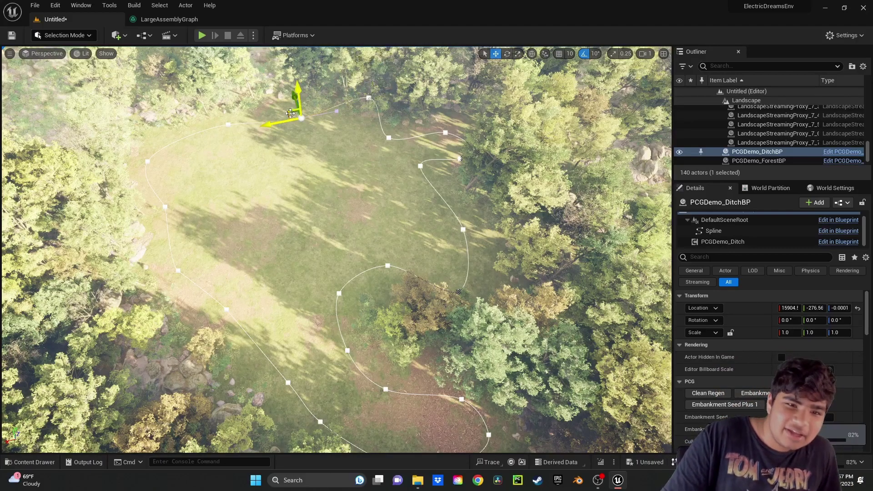
{"action": "left_click_drag", "start_coordinate": [288, 113], "coordinate": [276, 91]}
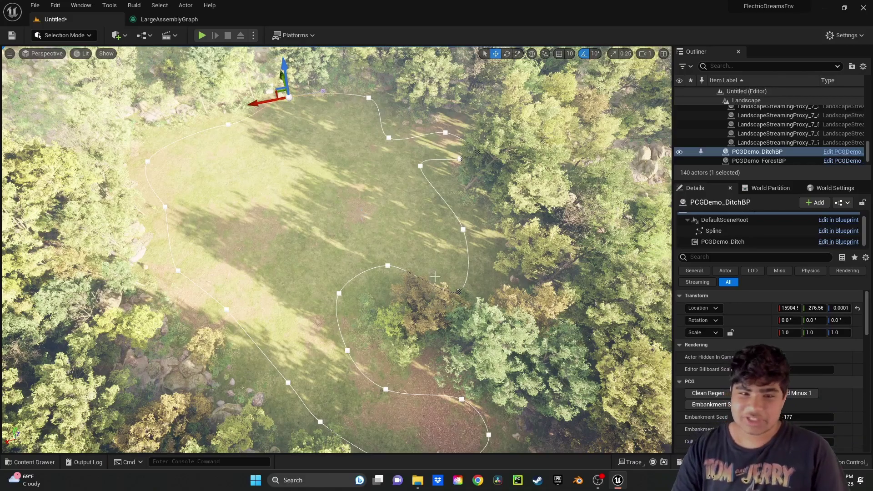
- Place the PCGDemo_GroundBP blueprint in the middle of the clearing outlined by the ditch spline
{"action": "right_click_drag", "start_coordinate": [476, 185], "coordinate": [475, 214]}
{"action": "key", "text": "ctrl+space"}
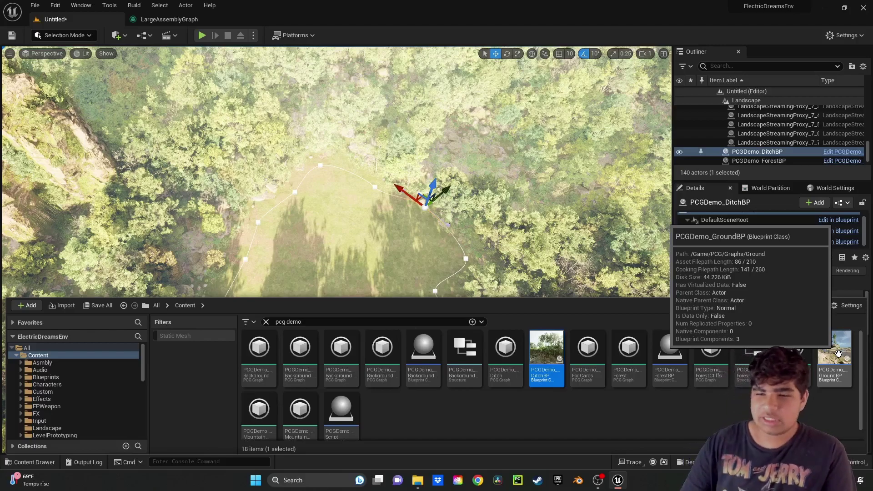
{"action": "left_click_drag", "start_coordinate": [839, 353], "coordinate": [376, 249]}
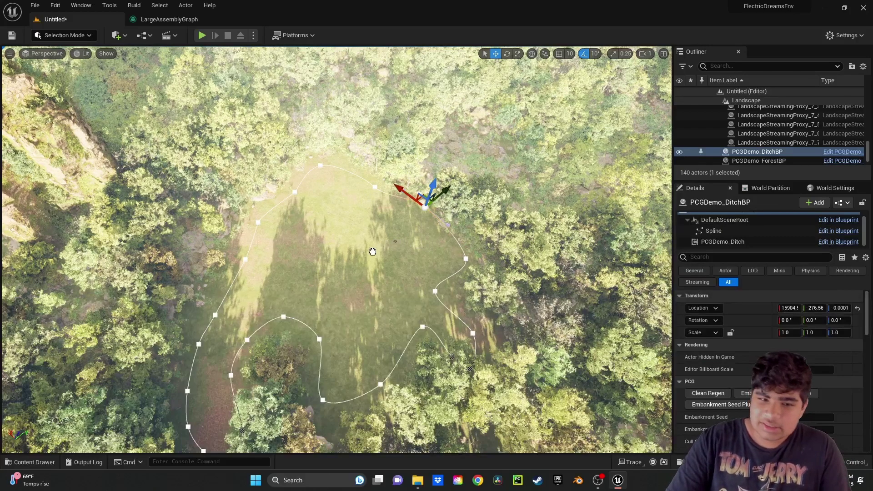
{"action": "left_click_drag", "start_coordinate": [343, 279], "coordinate": [343, 278]}
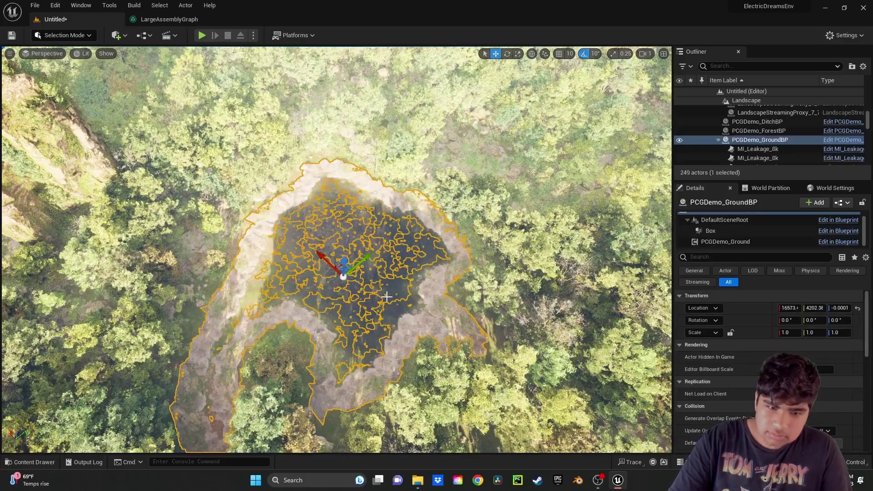
- Regenerate the PCGDemo_DitchBP actor with Clean Regen
{"action": "right_click_drag", "start_coordinate": [413, 301], "coordinate": [437, 322]}
{"action": "right_click_drag", "start_coordinate": [344, 157], "coordinate": [344, 164]}
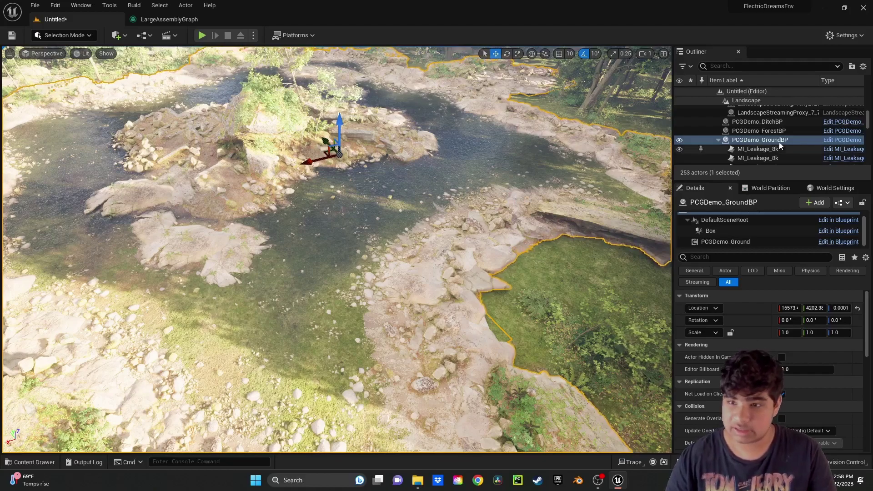
{"action": "left_click", "coordinate": [762, 122]}
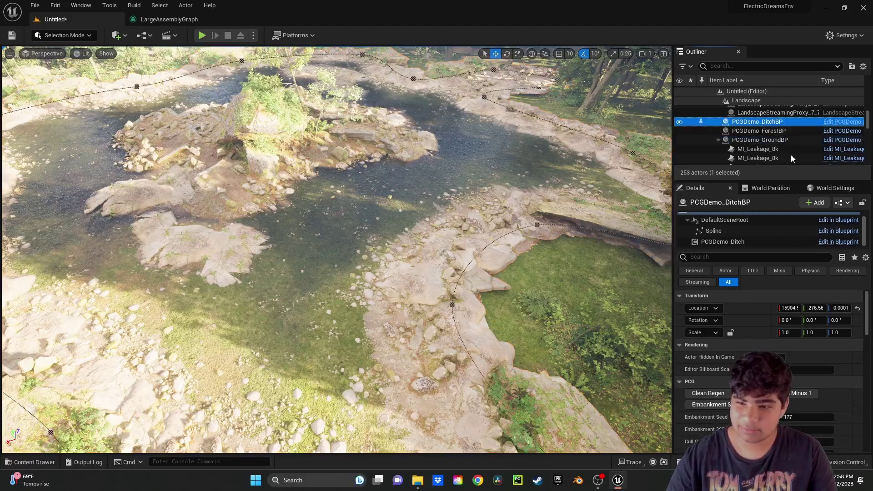
{"action": "left_click", "coordinate": [710, 394]}
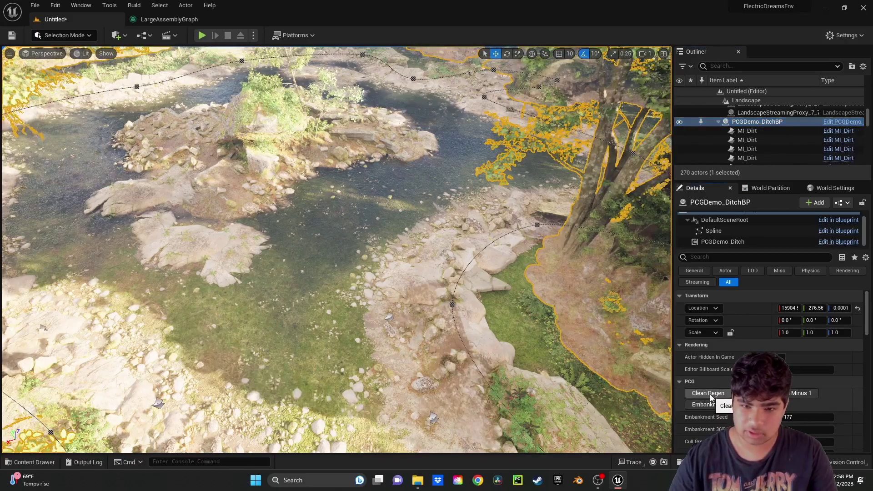
- Move the ditch spline point on the inner bend of the riverbank back toward the forest to reshape the bank
{"action": "right_click_drag", "start_coordinate": [574, 380], "coordinate": [346, 290]}
{"action": "right_click_drag", "start_coordinate": [573, 345], "coordinate": [573, 342]}
{"action": "left_click", "coordinate": [450, 226]}
{"action": "left_click", "coordinate": [444, 233]}
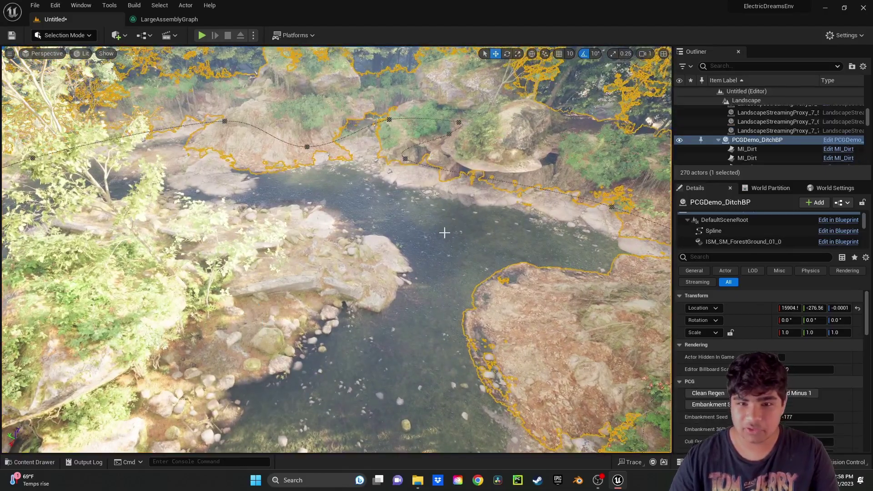
{"action": "right_click_drag", "start_coordinate": [444, 233], "coordinate": [464, 204]}
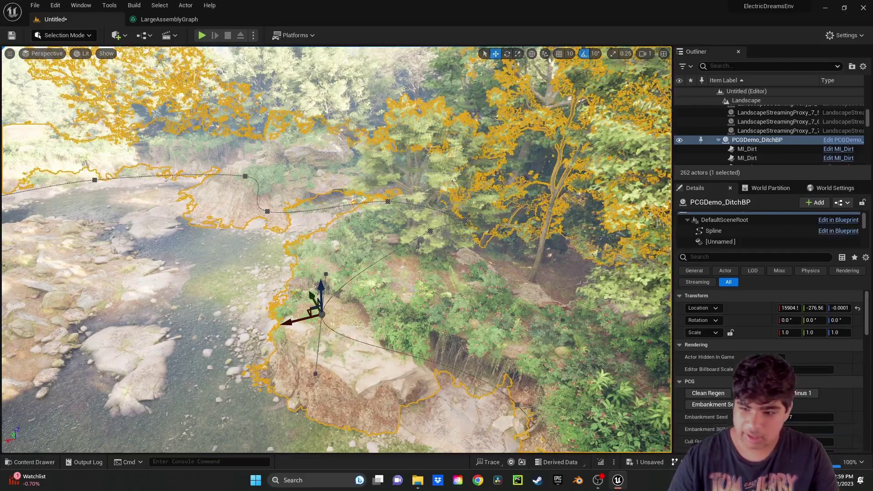
{"action": "right_click_drag", "start_coordinate": [358, 236], "coordinate": [351, 193]}
{"action": "key", "text": "w"}
{"action": "left_click", "coordinate": [349, 218]}
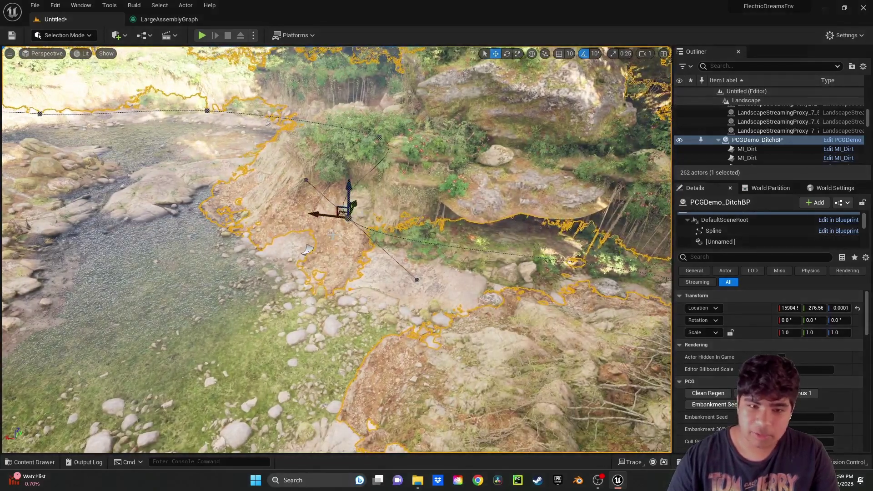
{"action": "left_click_drag", "start_coordinate": [347, 212], "coordinate": [391, 217]}
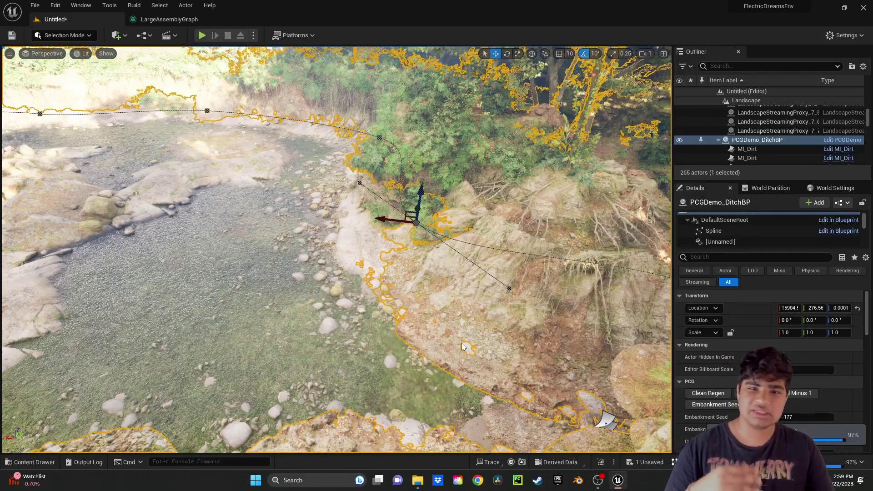
- Find the assembly assets in the project content and place BP_PCG_LargeAssembly in the middle of the river clearing
{"action": "right_click_drag", "start_coordinate": [336, 249], "coordinate": [458, 260]}
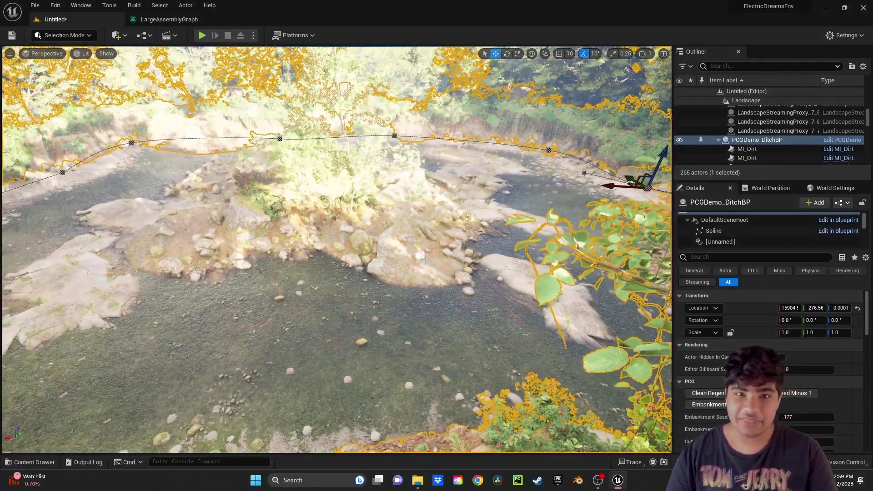
{"action": "left_click", "coordinate": [458, 260]}
{"action": "key", "text": "ctrl+space"}
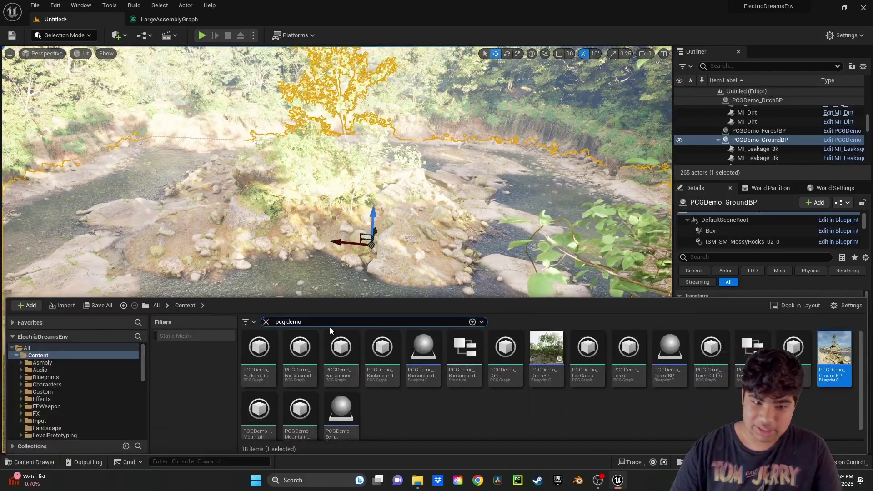
{"action": "left_click_drag", "start_coordinate": [329, 326], "coordinate": [229, 324]}
{"action": "type", "text": "assembly"}
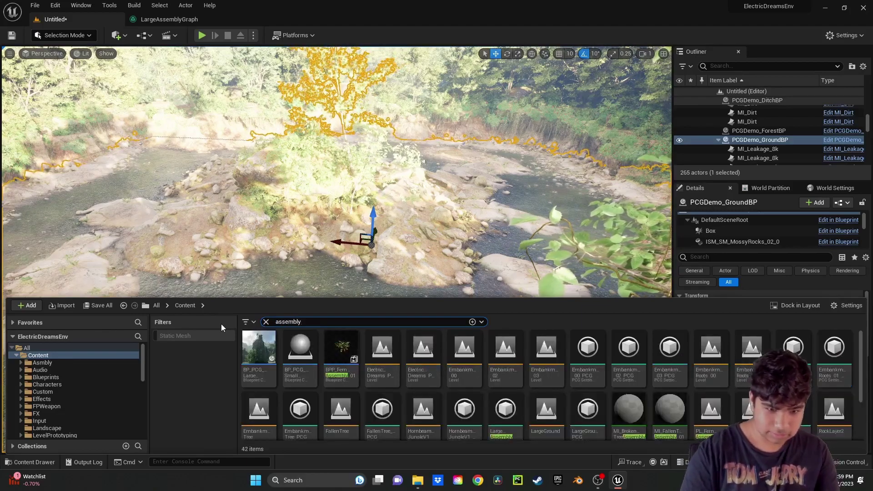
{"action": "mouse_move", "coordinate": [265, 353]}
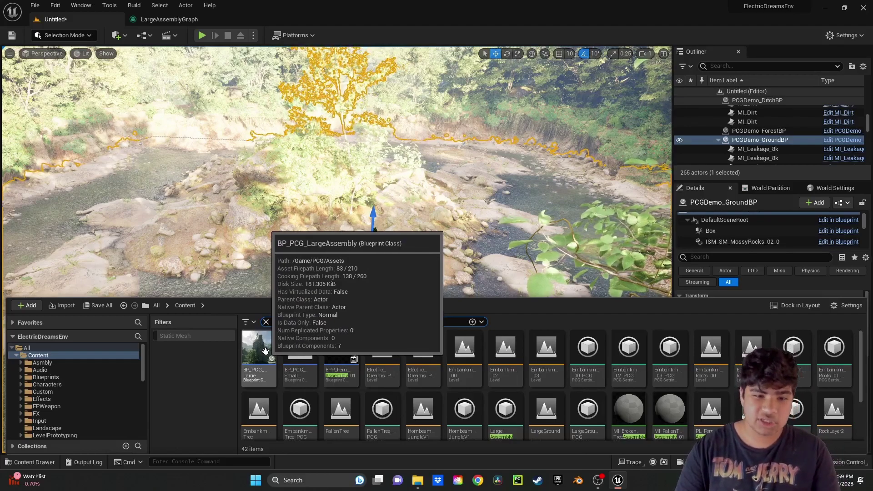
{"action": "left_click_drag", "start_coordinate": [261, 351], "coordinate": [321, 197]}
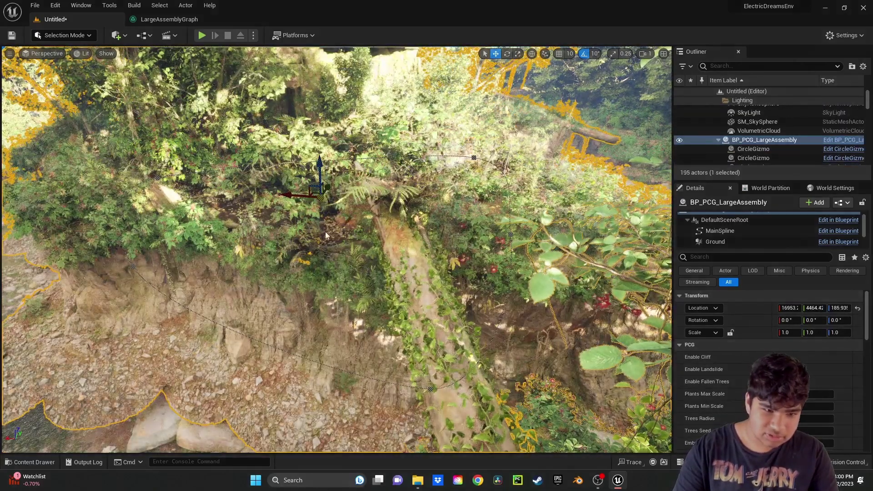
- Lower the large assembly onto the ground, to a Z location of about -4.8
{"action": "left_click_drag", "start_coordinate": [320, 160], "coordinate": [321, 190]}
{"action": "right_click_drag", "start_coordinate": [341, 295], "coordinate": [442, 248]}
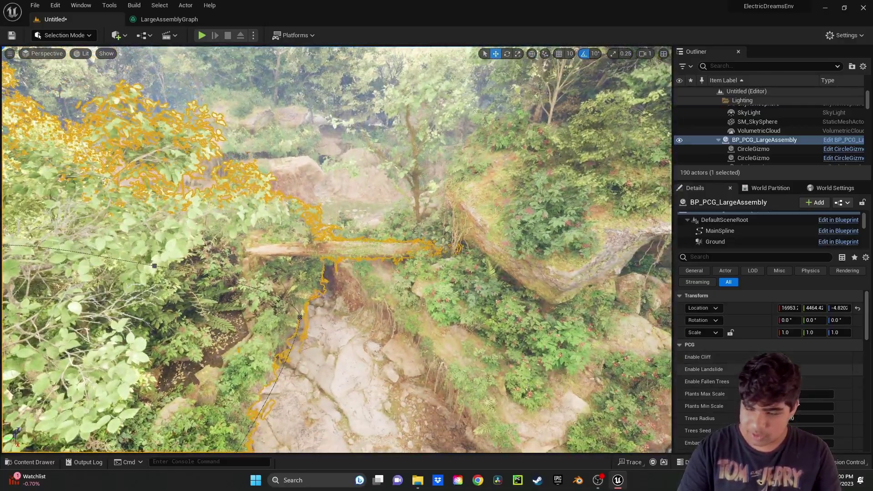
{"action": "right_click_drag", "start_coordinate": [310, 249], "coordinate": [298, 268]}
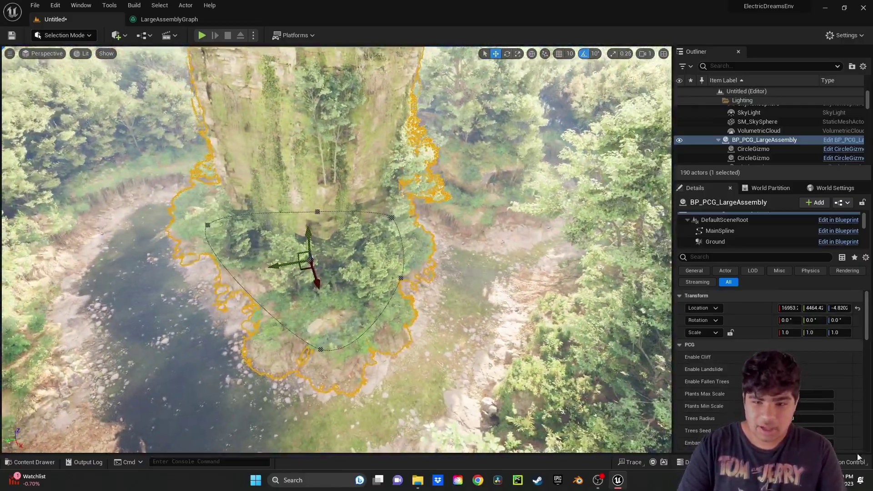
- Turn off Enable Fallen Trees for the BP_PCG_LargeAssembly actor
{"action": "right_click_drag", "start_coordinate": [466, 293], "coordinate": [327, 273]}
{"action": "right_click_drag", "start_coordinate": [439, 232], "coordinate": [436, 231]}
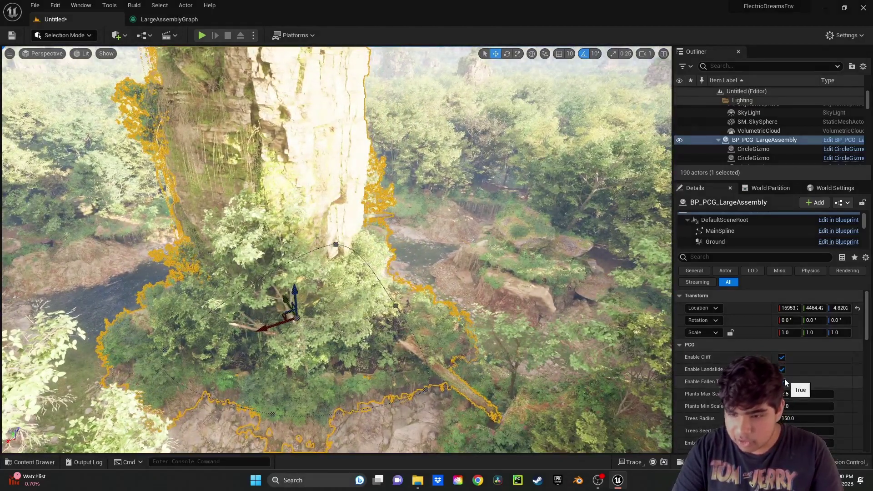
{"action": "left_click", "coordinate": [783, 383]}
{"action": "mouse_move", "coordinate": [300, 314]}
{"action": "right_mouse_down"}
{"action": "mouse_move", "coordinate": [336, 334]}
{"action": "mouse_move", "coordinate": [301, 314]}
{"action": "right_mouse_up"}
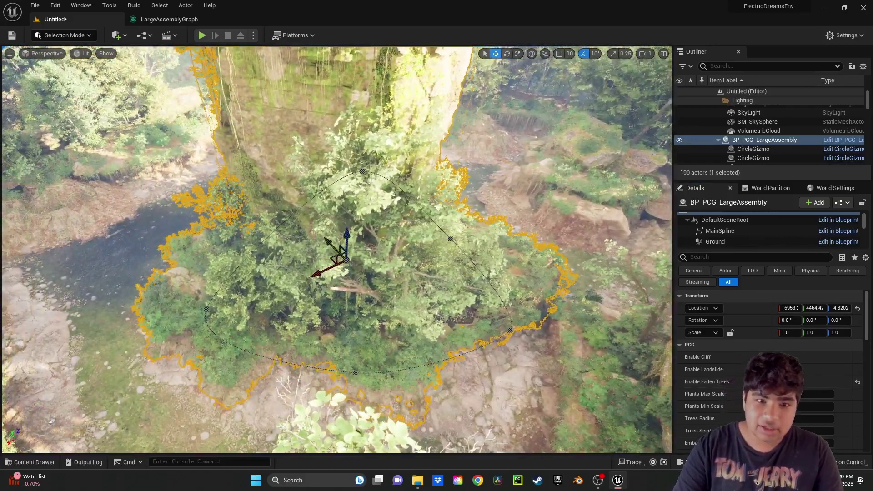
- Reshape the large assembly's footprint by moving its rear spline point sideways and pulling the point at the front corner inward
{"action": "left_click", "coordinate": [362, 172]}
{"action": "left_click_drag", "start_coordinate": [362, 171], "coordinate": [302, 165]}
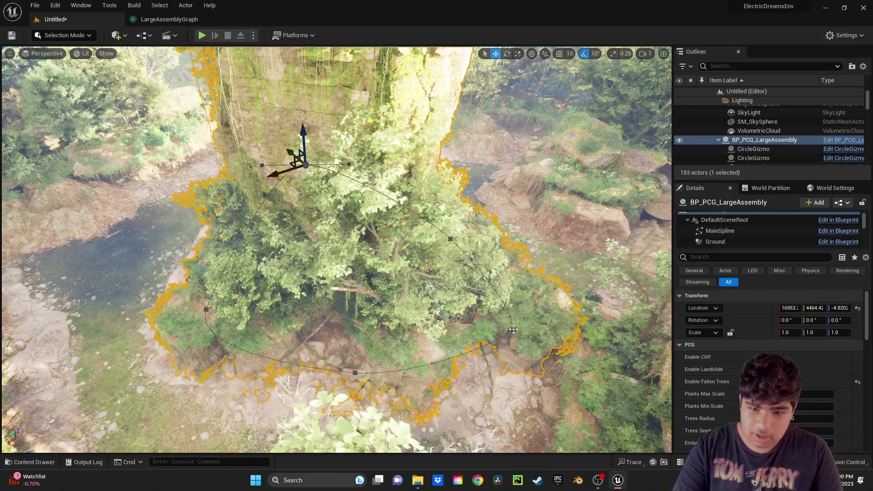
{"action": "left_click", "coordinate": [506, 326]}
{"action": "left_click_drag", "start_coordinate": [504, 325], "coordinate": [405, 289]}
- Place a Player Start on the grass beside the flat rock in the riverbed and rotate its facing direction
{"action": "right_click_drag", "start_coordinate": [435, 326], "coordinate": [450, 363]}
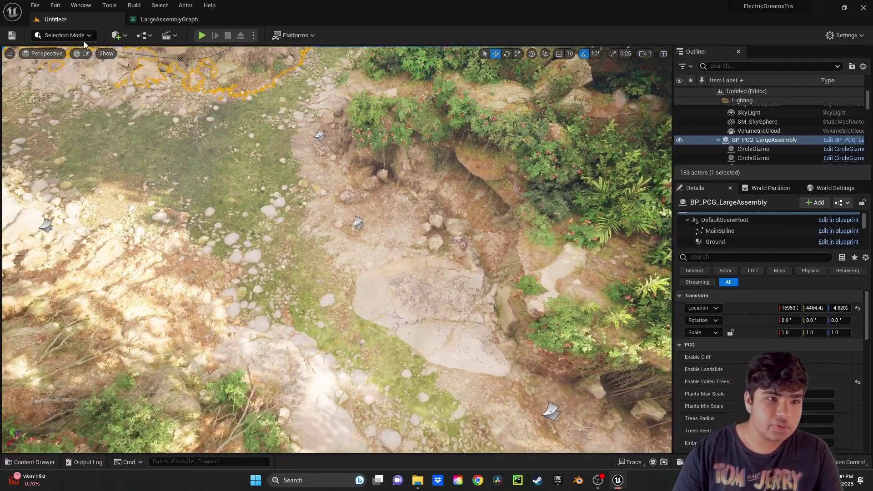
{"action": "left_click", "coordinate": [117, 35]}
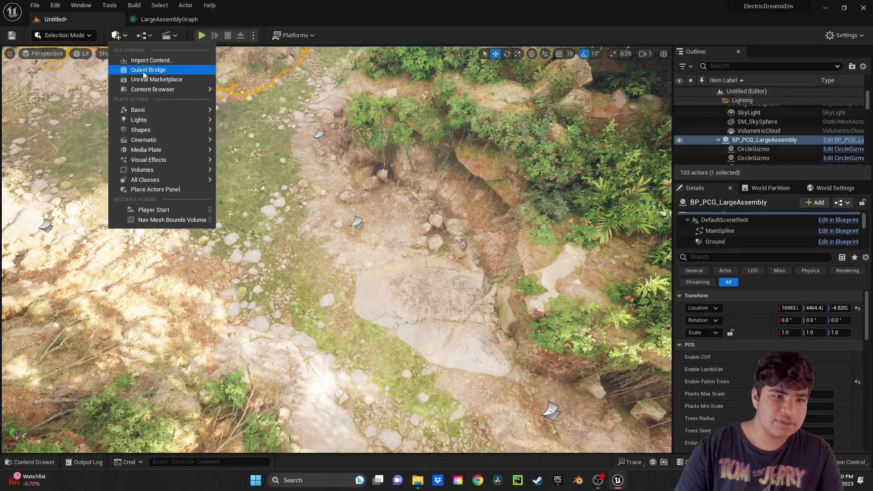
{"action": "mouse_move", "coordinate": [148, 113]}
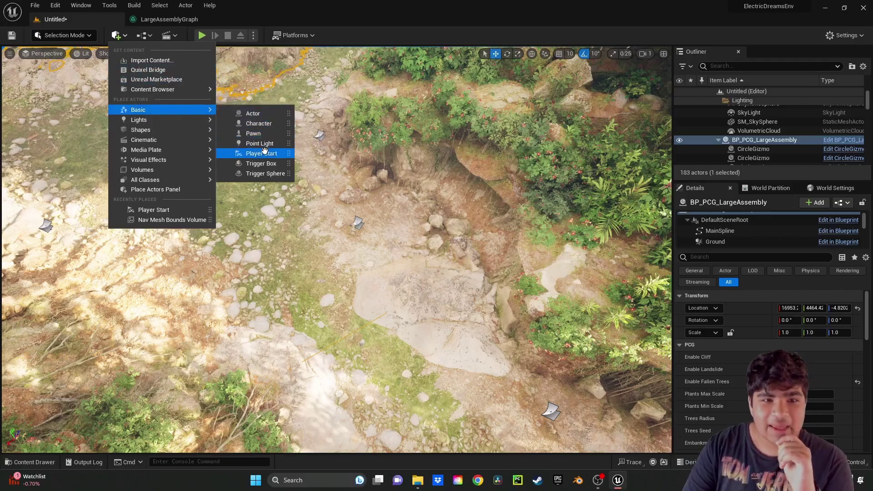
{"action": "left_click_drag", "start_coordinate": [262, 153], "coordinate": [403, 292]}
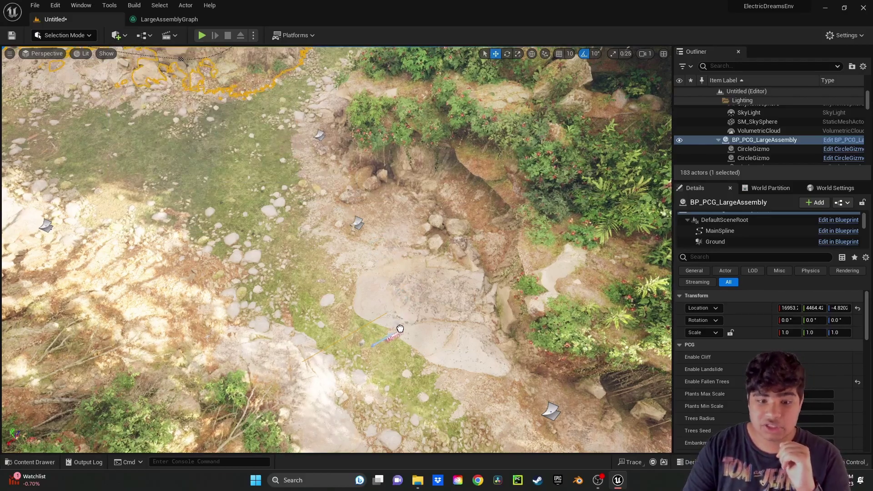
{"action": "left_click_drag", "start_coordinate": [400, 328], "coordinate": [400, 329]}
{"action": "key", "text": "e"}
{"action": "left_click_drag", "start_coordinate": [397, 380], "coordinate": [347, 360]}
{"action": "left_click", "coordinate": [457, 355]}
{"action": "right_click_drag", "start_coordinate": [462, 347], "coordinate": [407, 308]}
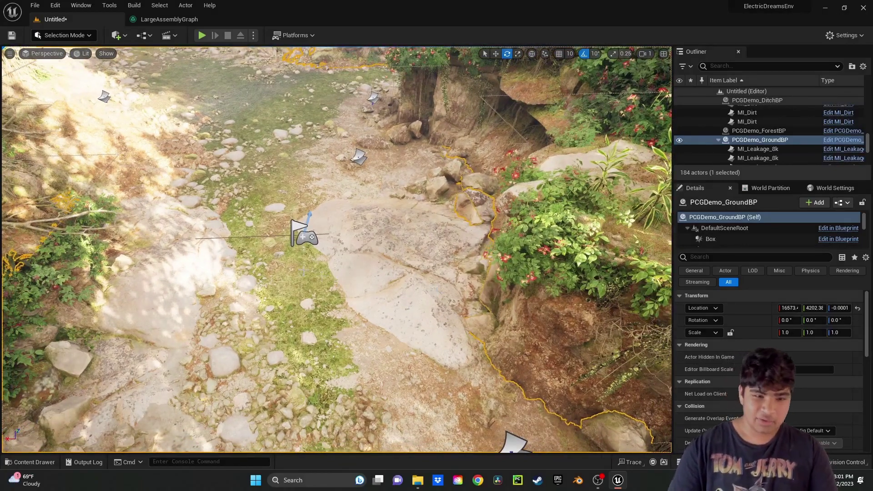
{"action": "key", "text": "ctrl+space"}
{"action": "left_click", "coordinate": [27, 305]}
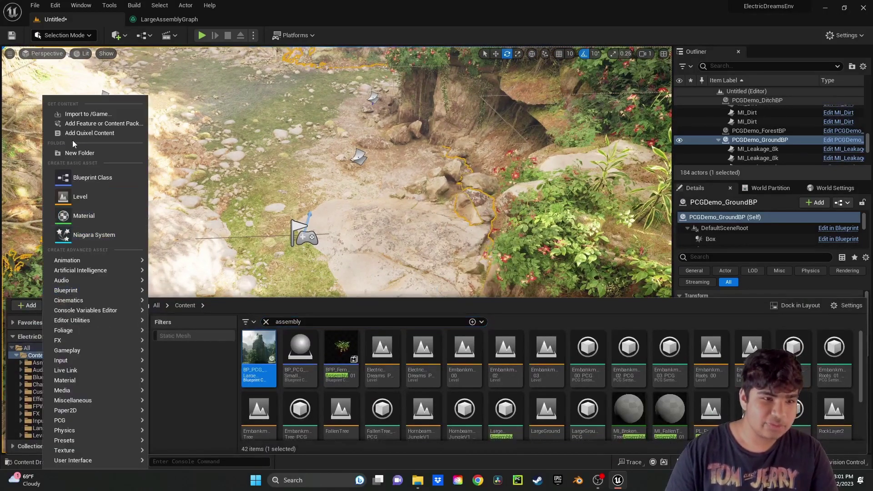
{"action": "left_click", "coordinate": [96, 123]}
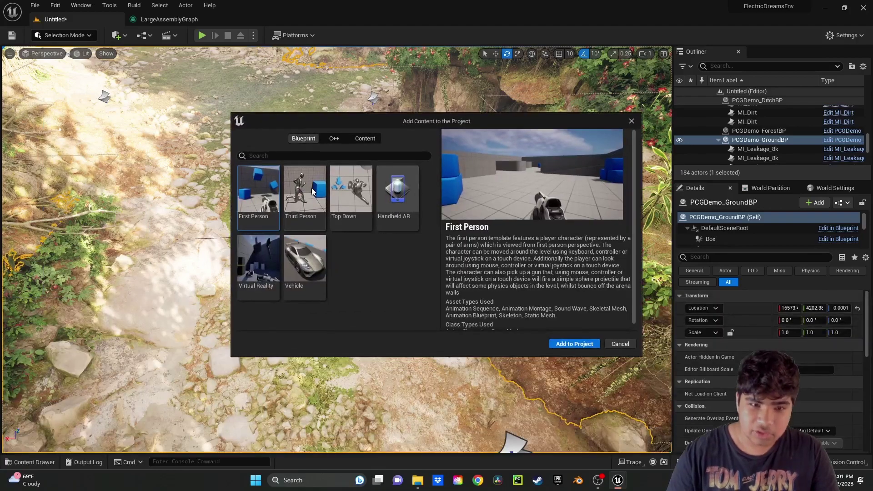
{"action": "left_click", "coordinate": [312, 191]}
{"action": "key", "text": "Escape"}
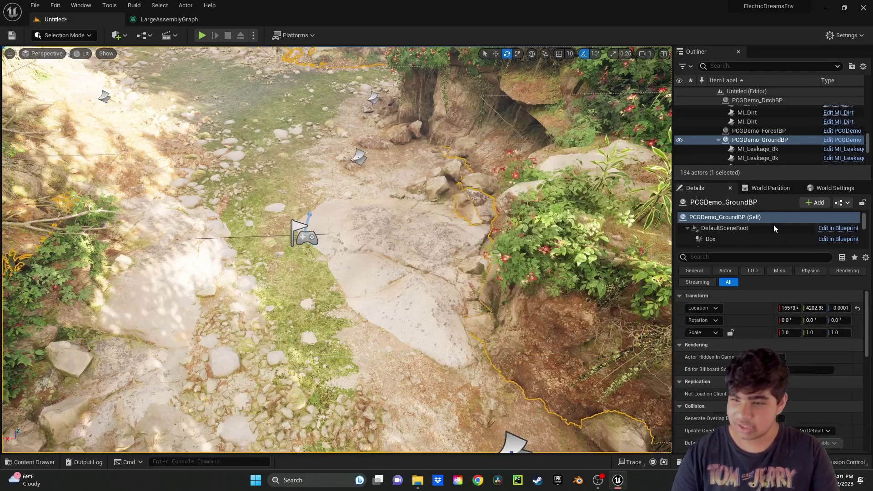
- Set the level's GameMode Override to BP_ThirdPersonGameMode in the World Settings
{"action": "left_click", "coordinate": [831, 191]}
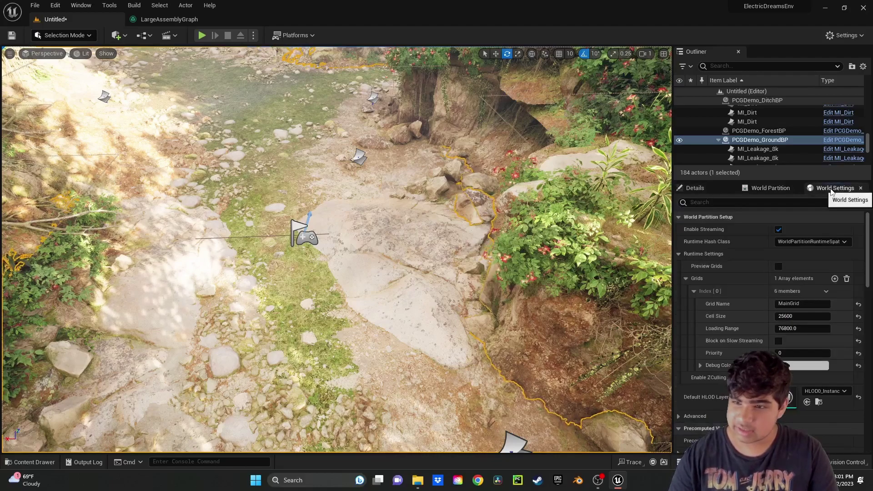
{"action": "scroll", "coordinate": [797, 339], "scroll_direction": "down", "scroll_amount": 5}
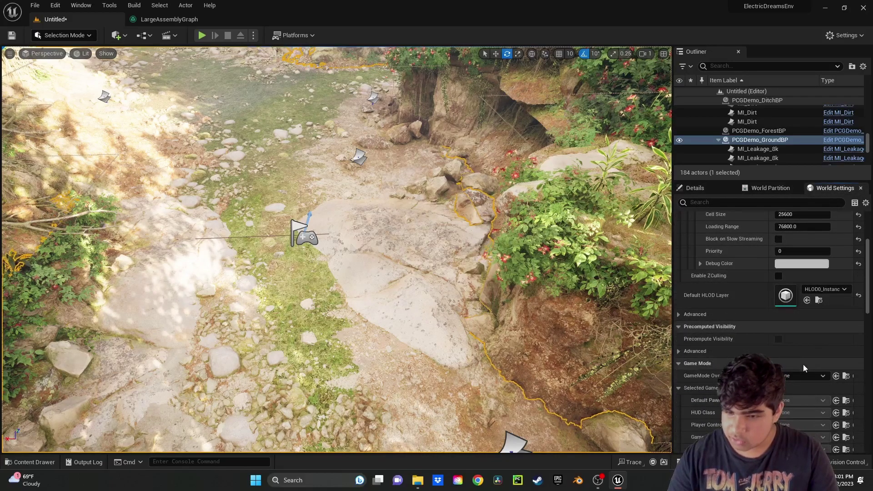
{"action": "scroll", "coordinate": [793, 363], "scroll_direction": "down", "scroll_amount": 1}
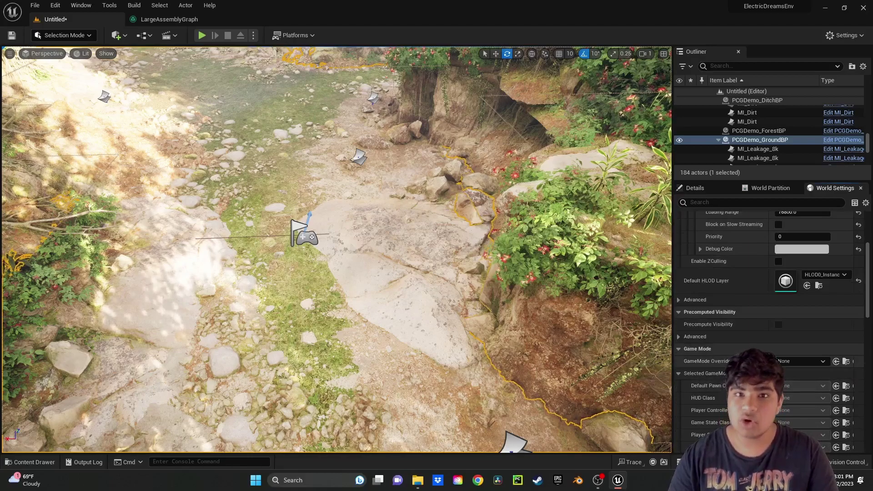
{"action": "left_click", "coordinate": [795, 361]}
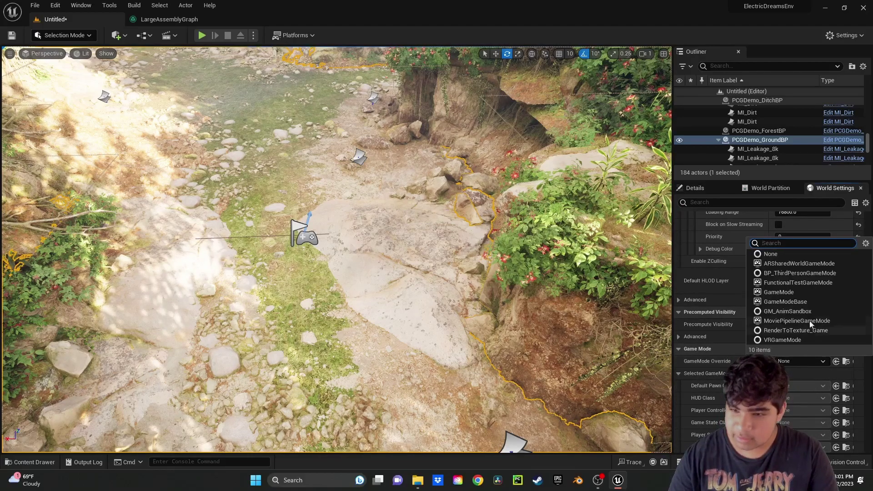
{"action": "left_click", "coordinate": [804, 274]}
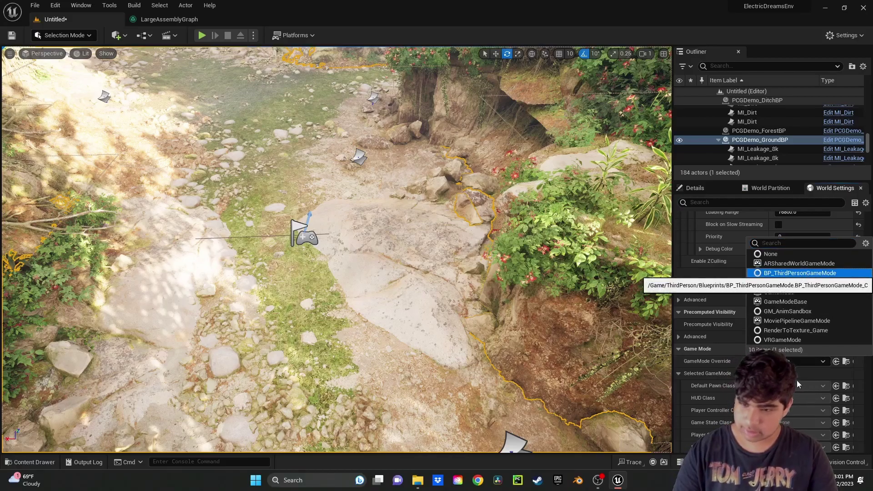
- Playtest the level by running the third-person character along the riverbed and around the rock cliffs, and end the play session
{"action": "right_click_drag", "start_coordinate": [336, 249], "coordinate": [336, 195]}
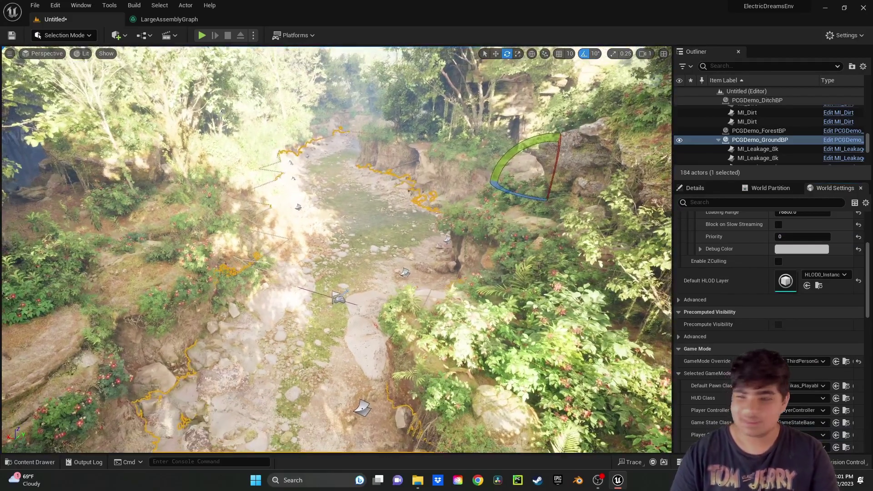
{"action": "right_click_drag", "start_coordinate": [336, 249], "coordinate": [343, 289]}
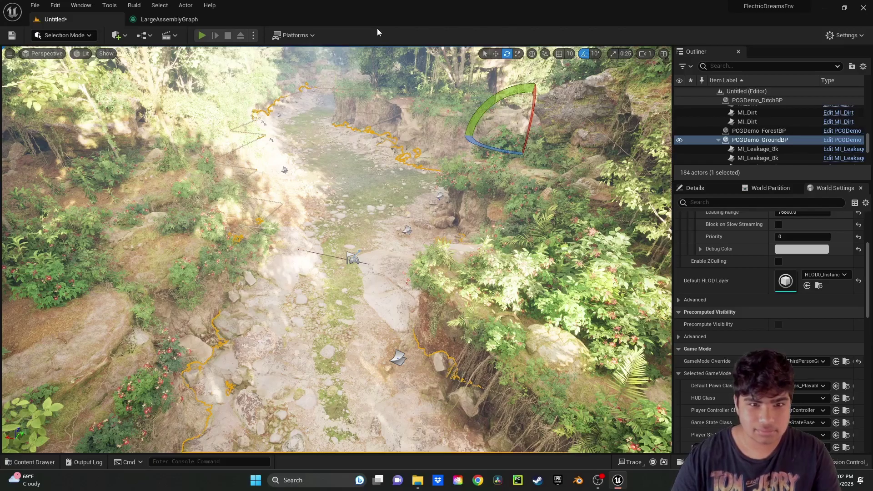
{"action": "key", "text": "alt+p"}
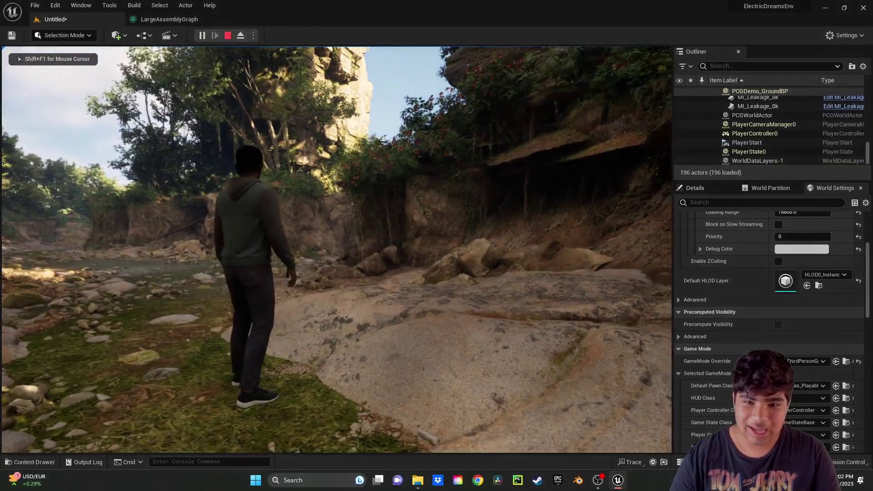
{"action": "key", "text": "w"}
{"action": "key", "text": "w"}
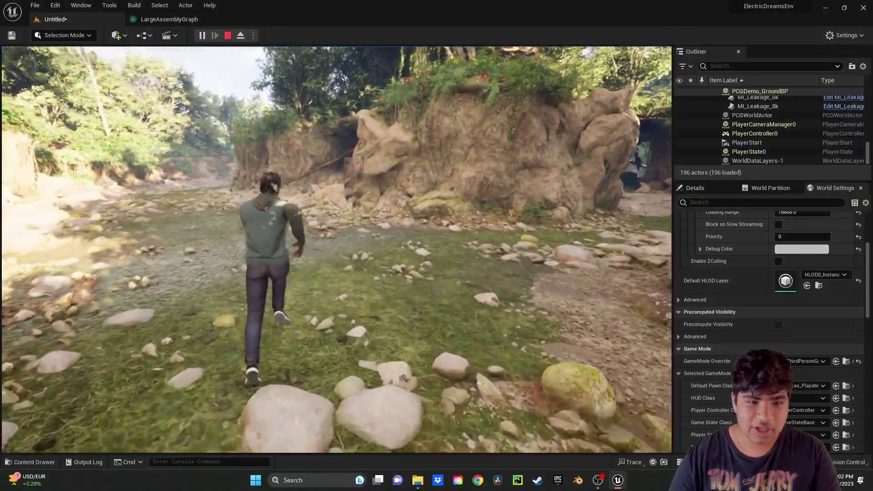
{"action": "key", "text": "w"}
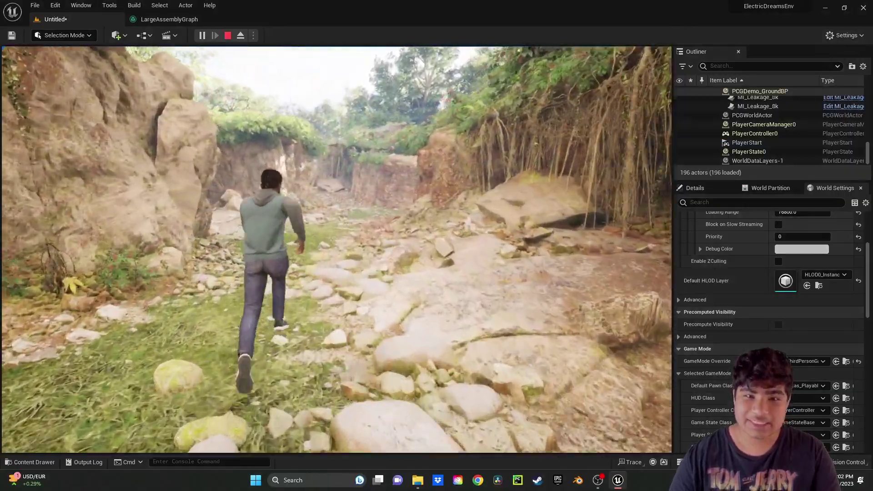
{"action": "key", "text": "w"}
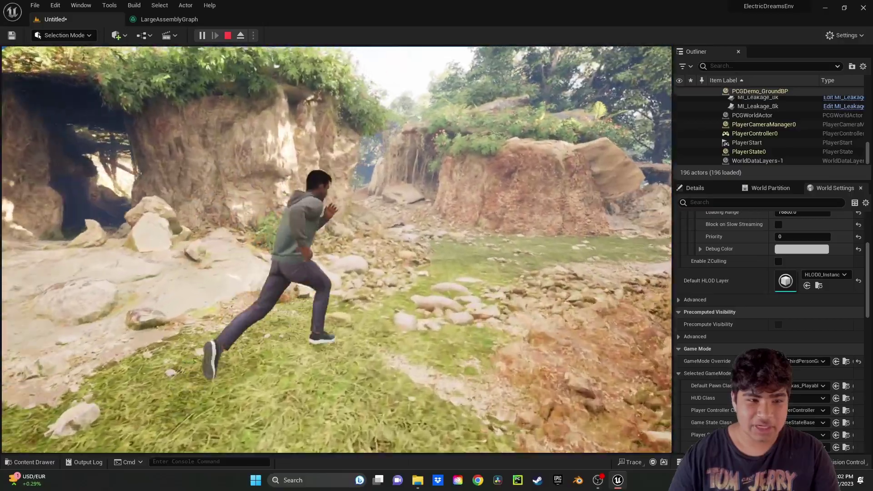
{"action": "key", "text": "a"}
{"action": "key", "text": "w"}
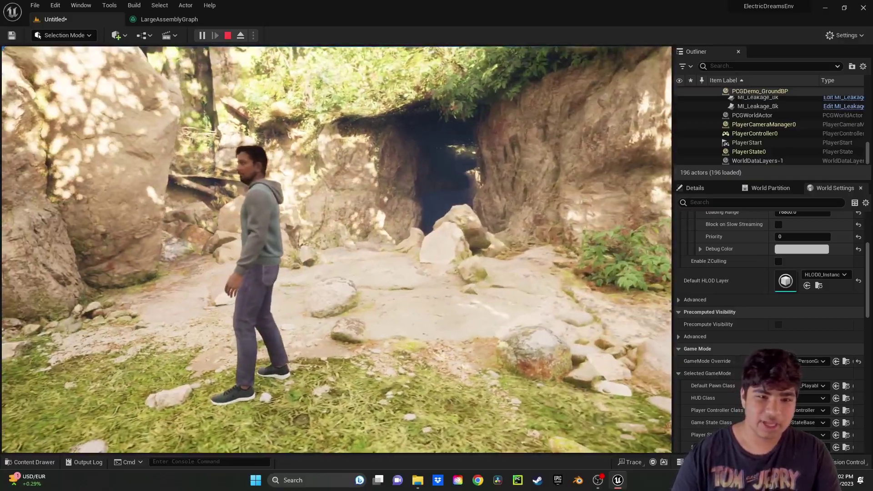
{"action": "key", "text": "w"}
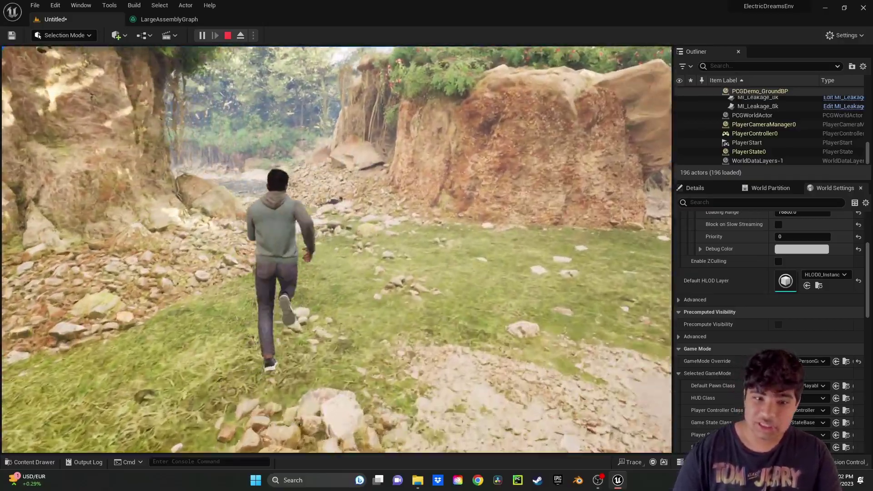
{"action": "key", "text": "w"}
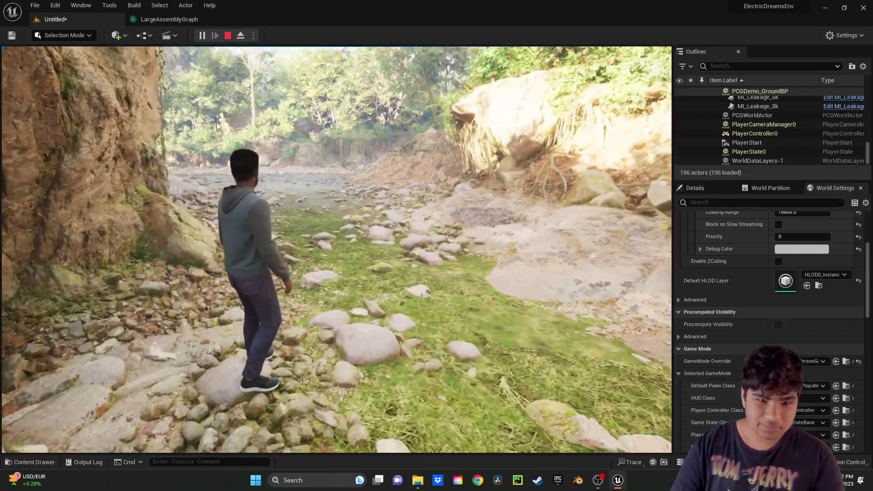
{"action": "key", "text": "Escape"}
- Find the BP_FogCard blueprint in the project content and place it on the vegetated riverbank above the rocks
{"action": "right_click_drag", "start_coordinate": [217, 126], "coordinate": [182, 132]}
{"action": "right_click_drag", "start_coordinate": [588, 305], "coordinate": [589, 305]}
{"action": "right_click_drag", "start_coordinate": [378, 298], "coordinate": [378, 298]}
{"action": "key", "text": "ctrl+space"}
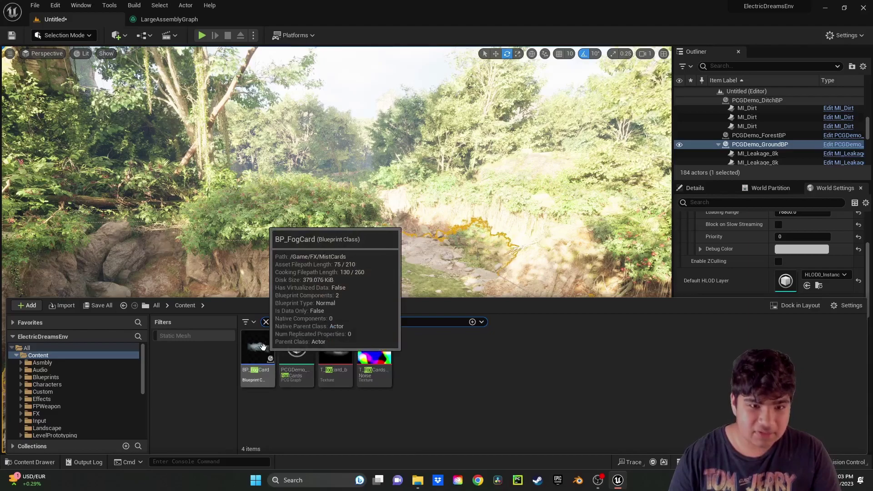
{"action": "left_click_drag", "start_coordinate": [263, 347], "coordinate": [394, 168]}
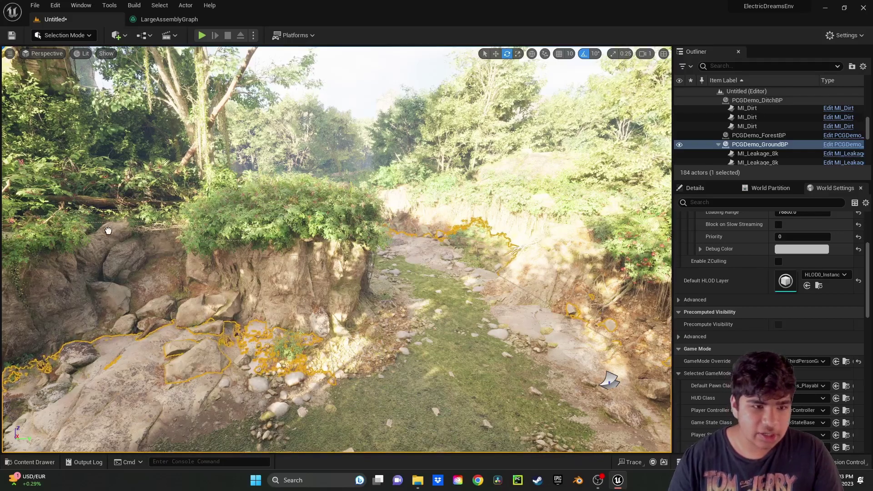
{"action": "left_click_drag", "start_coordinate": [98, 219], "coordinate": [100, 221]}
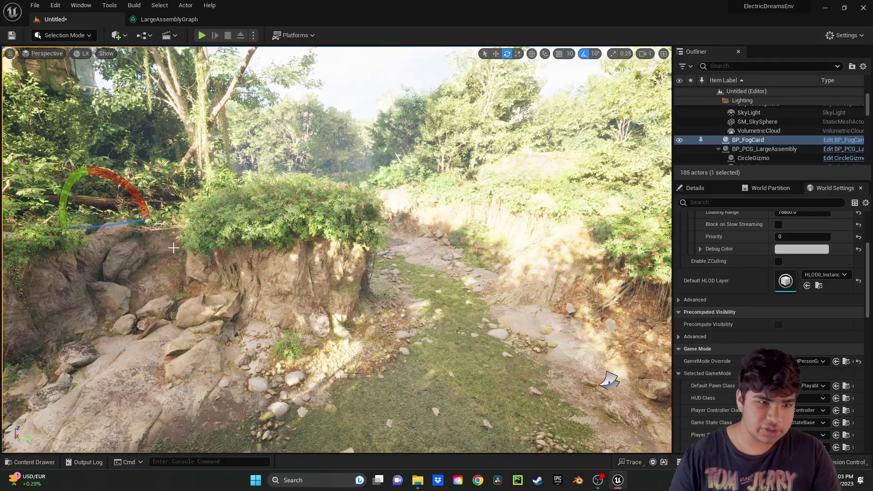
- Move the fog card along the riverbank, past the fallen branch toward the far end of the bank
{"action": "key", "text": "f"}
{"action": "key", "text": "w"}
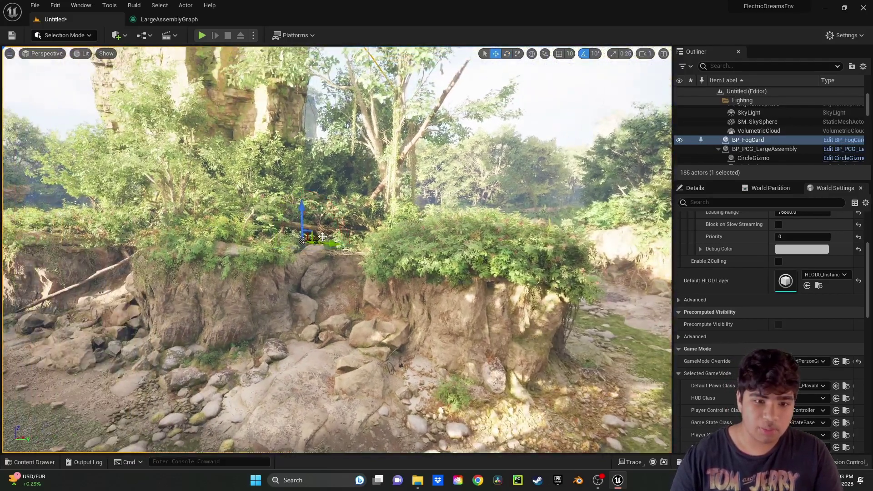
{"action": "left_click_drag", "start_coordinate": [302, 240], "coordinate": [90, 224]}
{"action": "right_click_drag", "start_coordinate": [198, 229], "coordinate": [133, 229]}
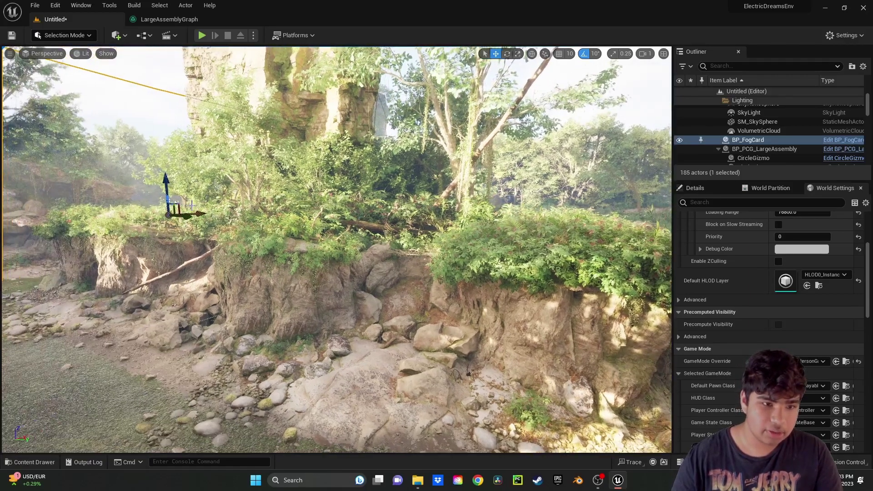
- Duplicate the fog card across to the opposite side of the grassy riverbed and rotate the copy
{"action": "left_click_drag", "start_coordinate": [190, 213], "coordinate": [564, 237]}
{"action": "right_click_drag", "start_coordinate": [535, 235], "coordinate": [486, 241]}
{"action": "left_click_drag", "start_coordinate": [416, 237], "coordinate": [561, 239]}
{"action": "key", "text": "e"}
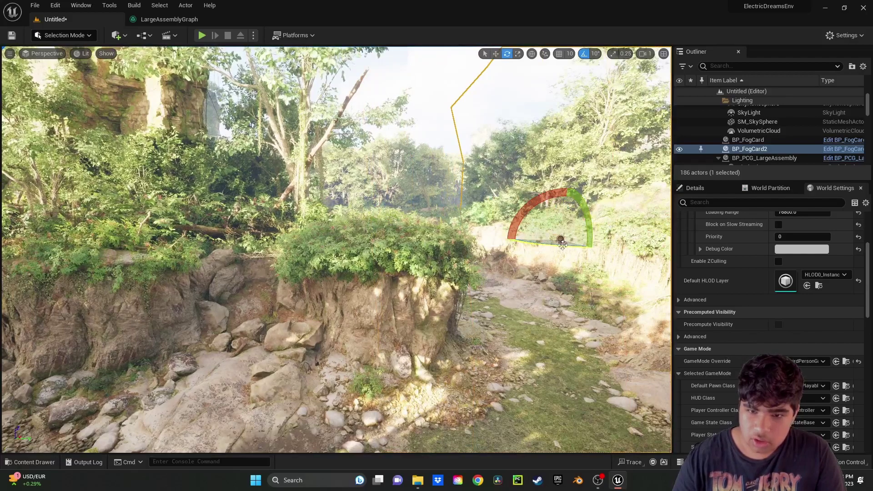
{"action": "left_click_drag", "start_coordinate": [562, 246], "coordinate": [453, 226], "text": "alt"}
{"action": "key", "text": "w"}
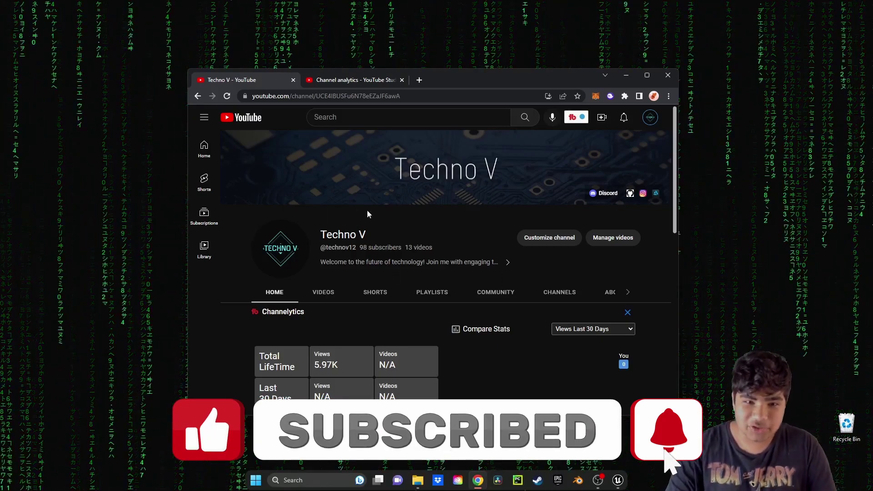
- Check the watch time from subscribers in the YouTube Studio audience analytics and return to the channel's home page
{"action": "left_click", "coordinate": [347, 81]}
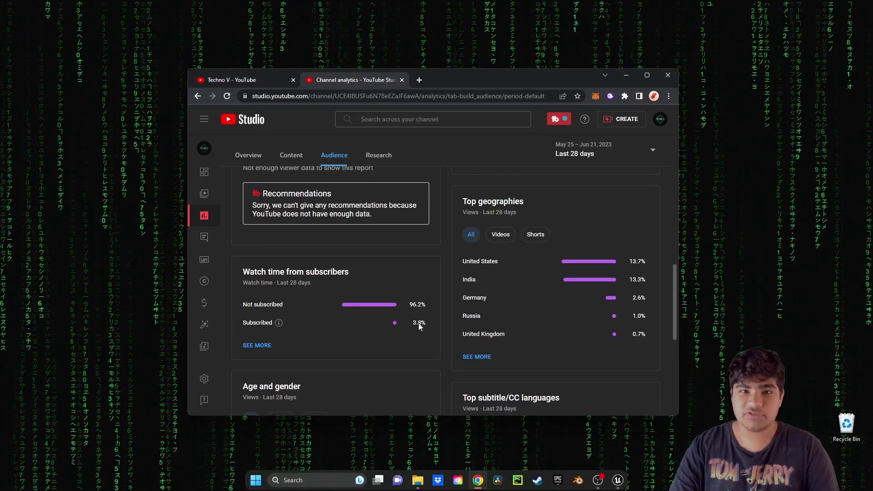
{"action": "left_click", "coordinate": [267, 82]}
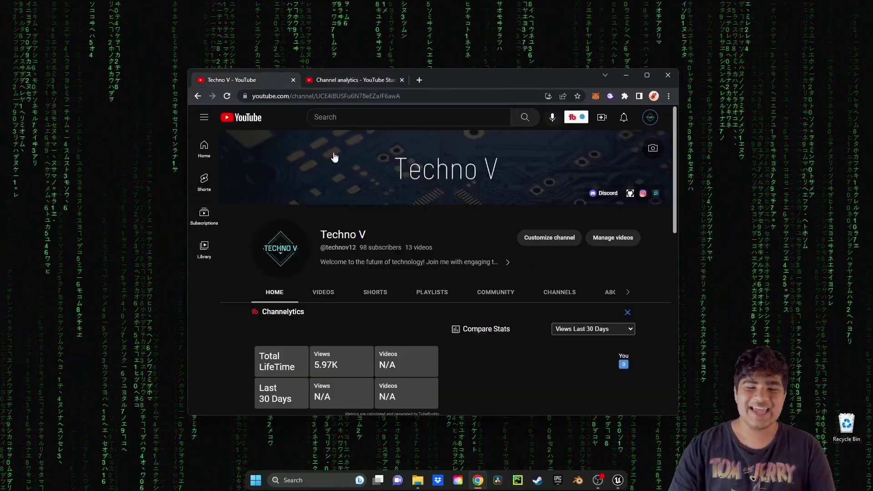